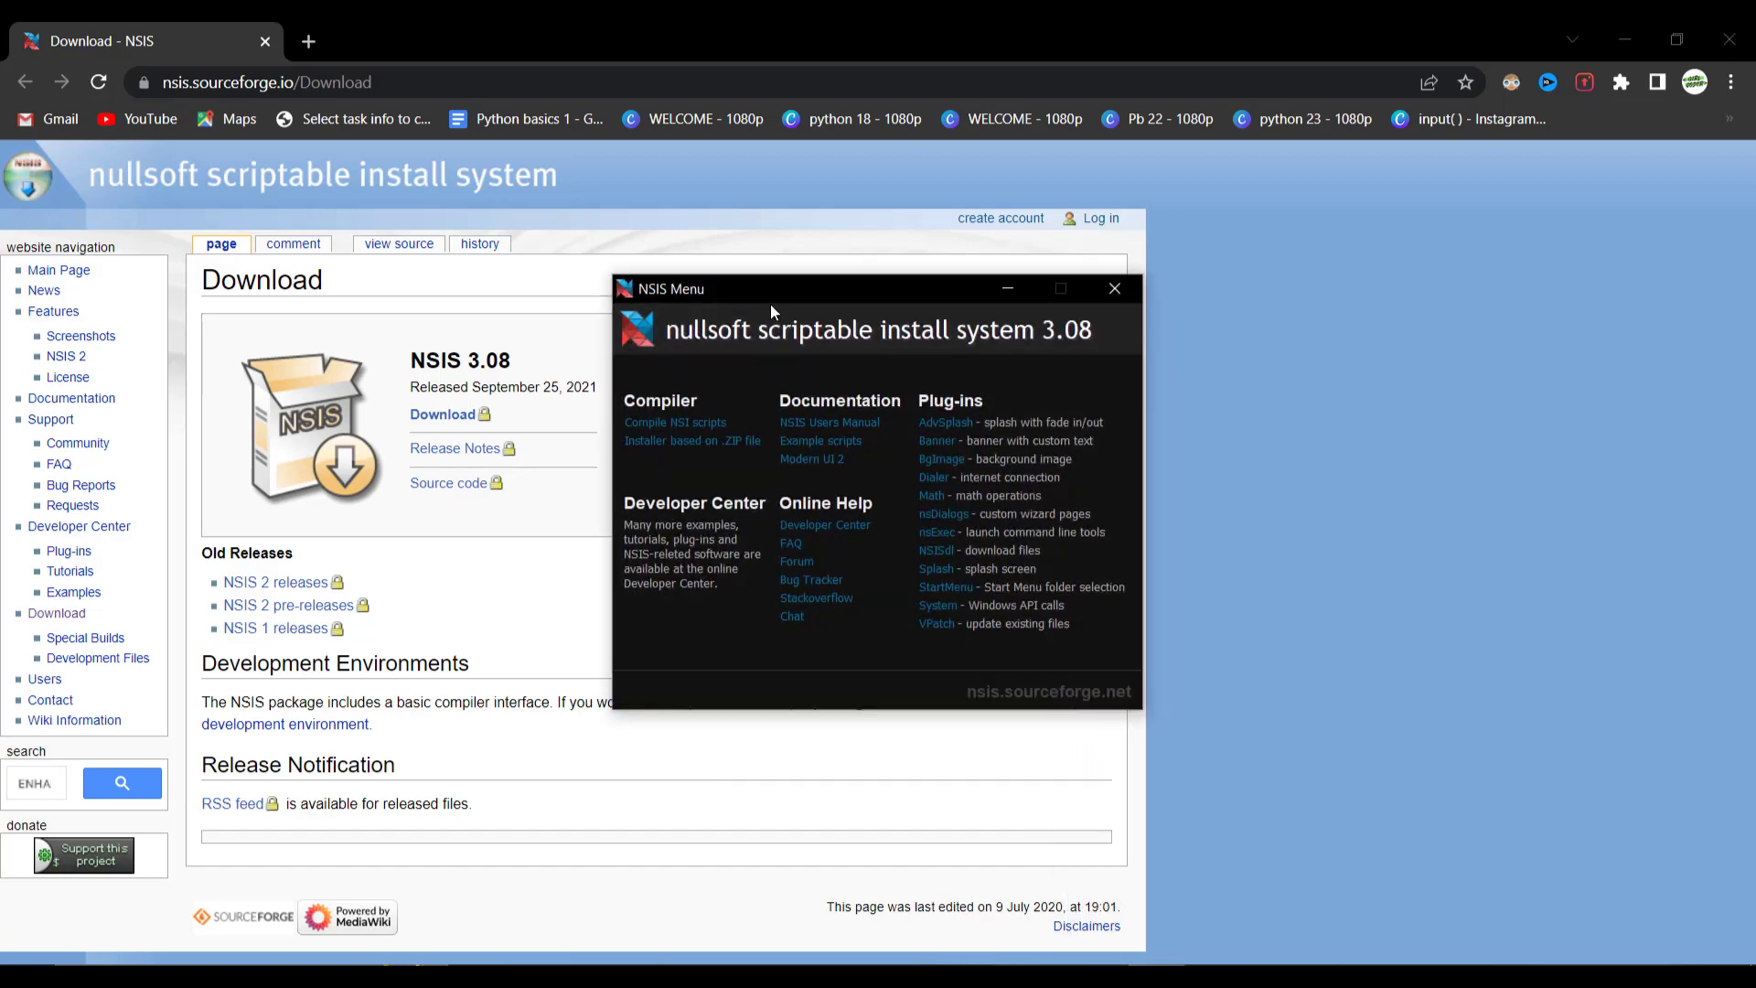
left_click_drag(765, 289, 855, 304)
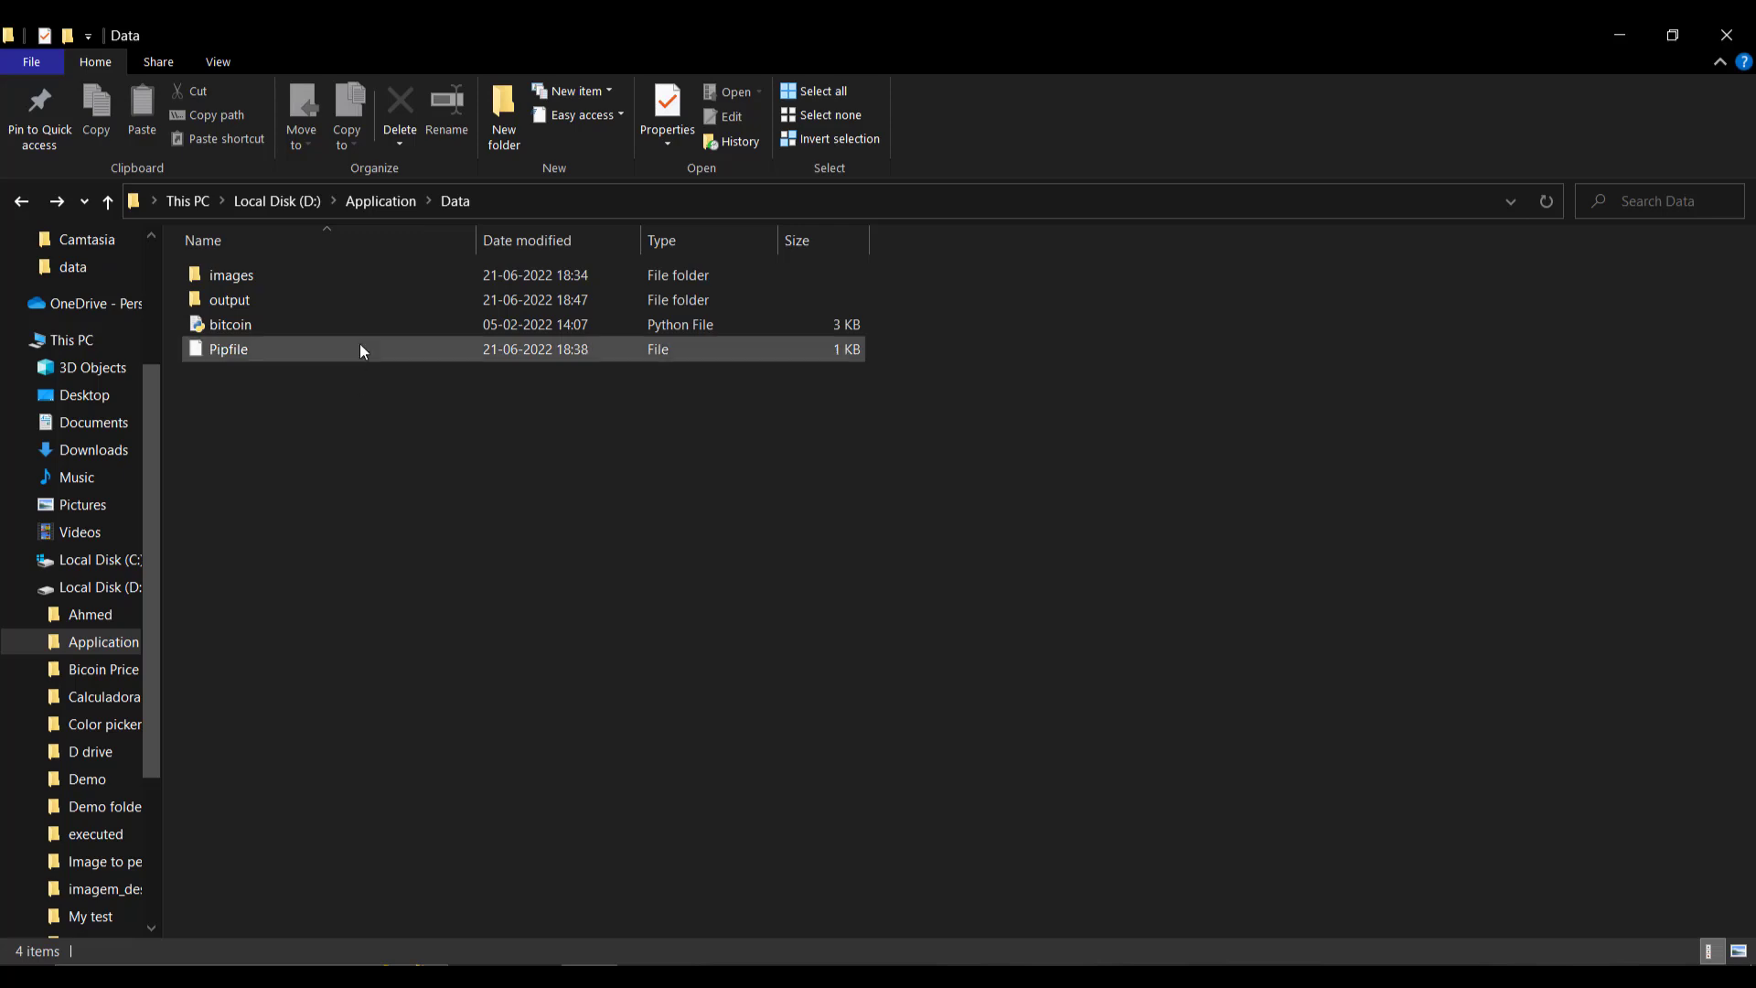
Step: Check the contents of the output folder inside Data, and rename that folder to "Crupto App"
double_click(340, 302)
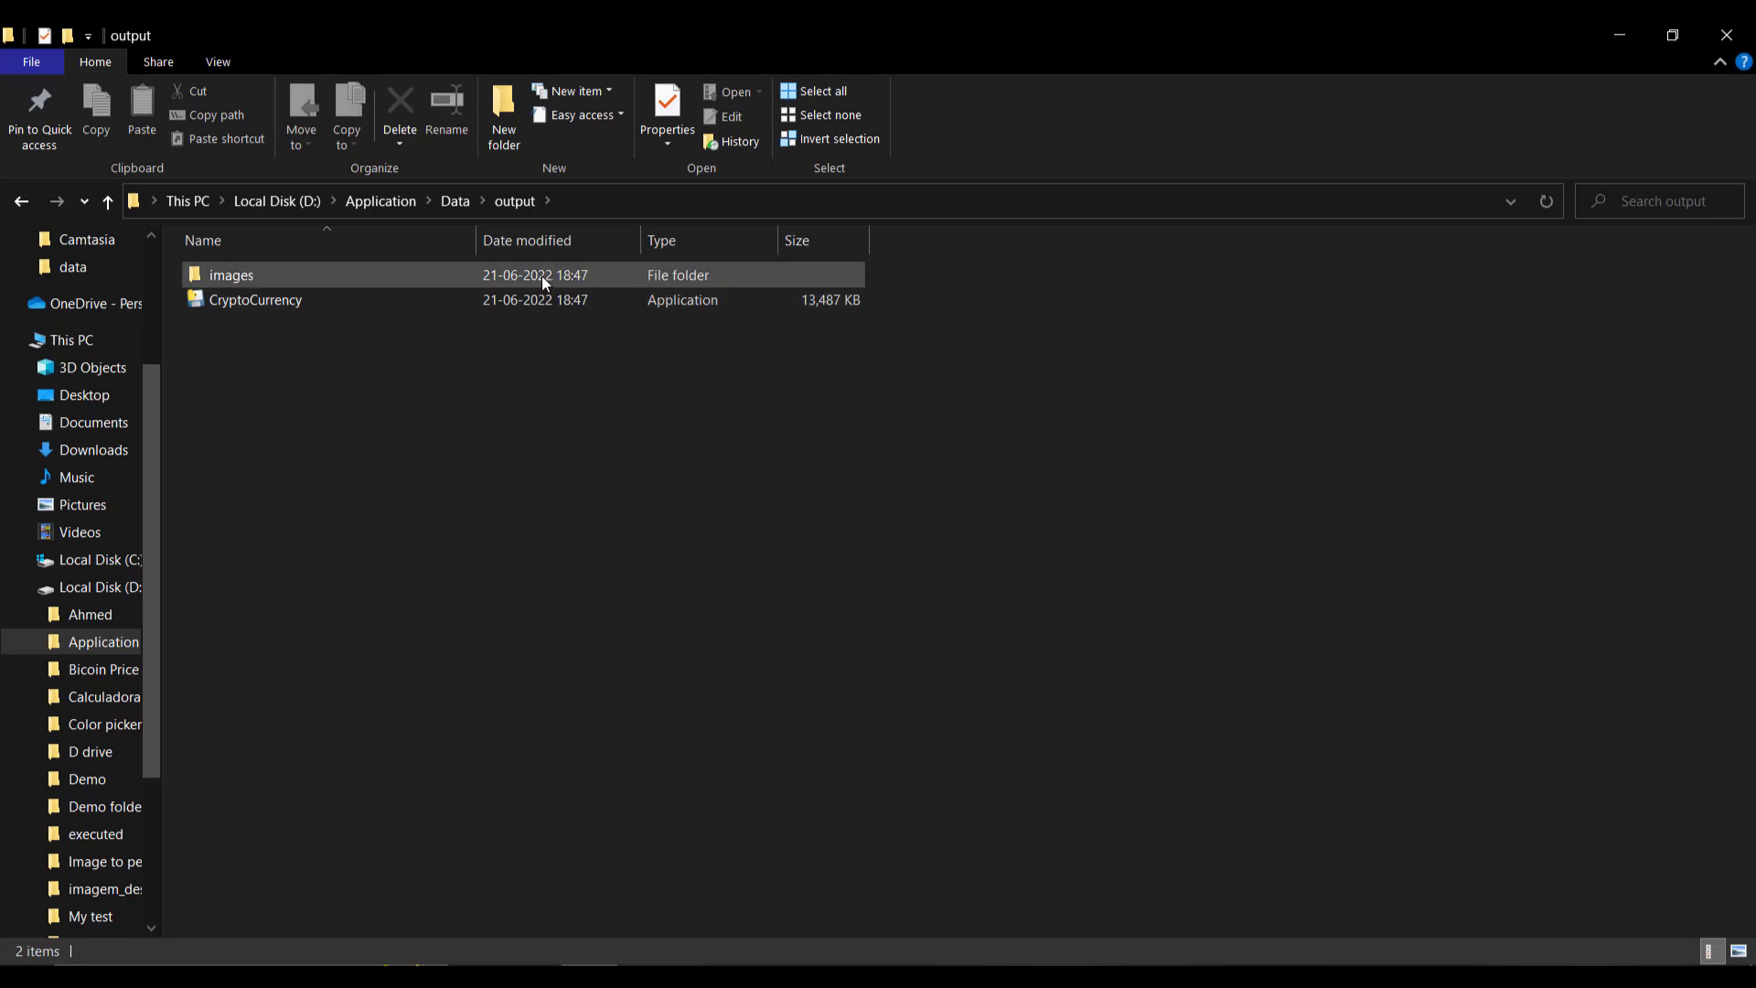
left_click(456, 202)
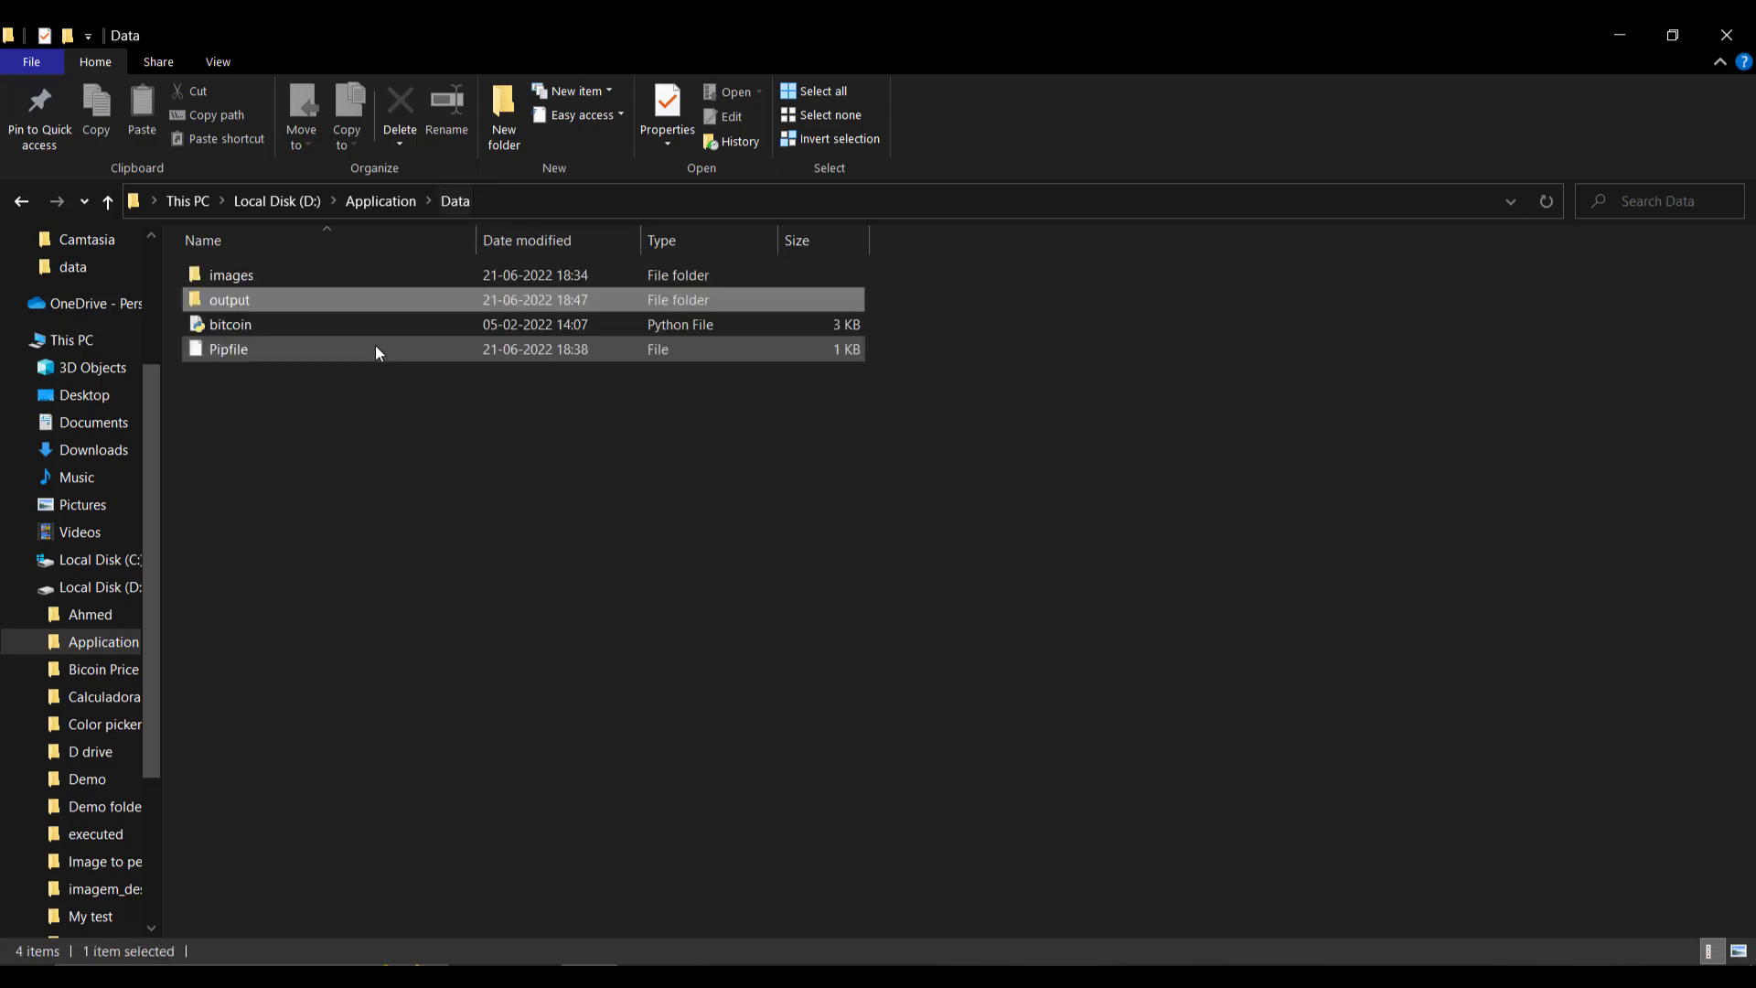
right_click(282, 304)
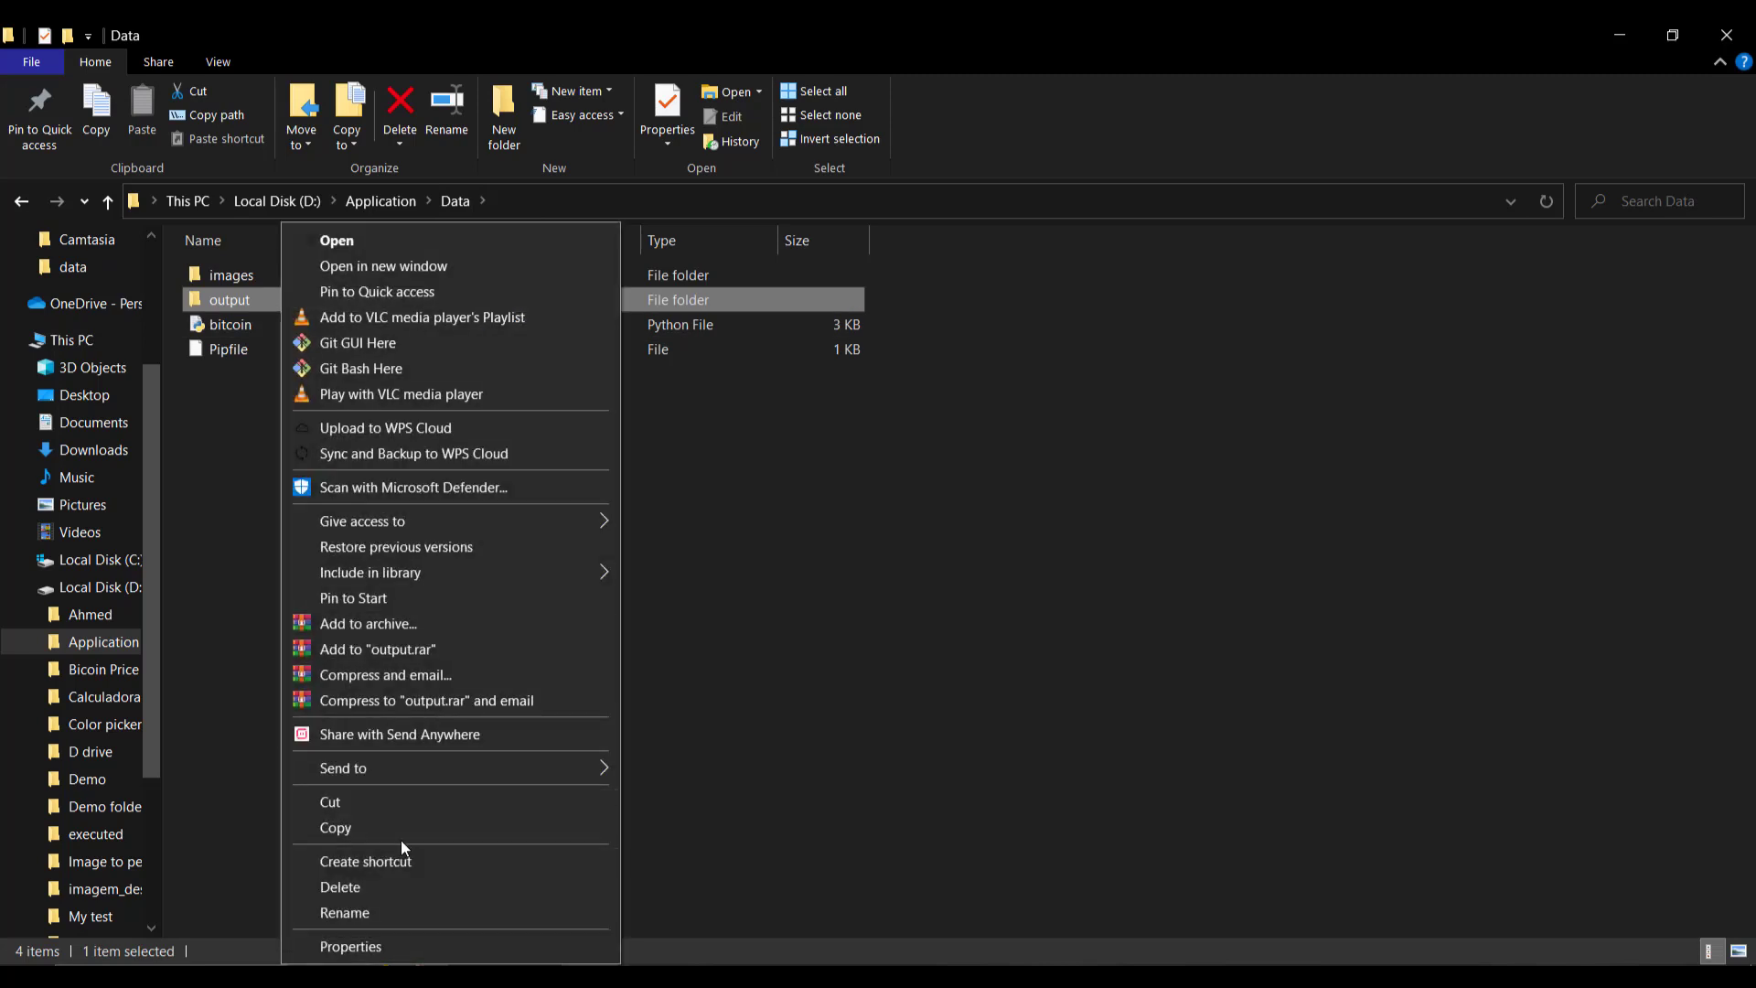
left_click(414, 905)
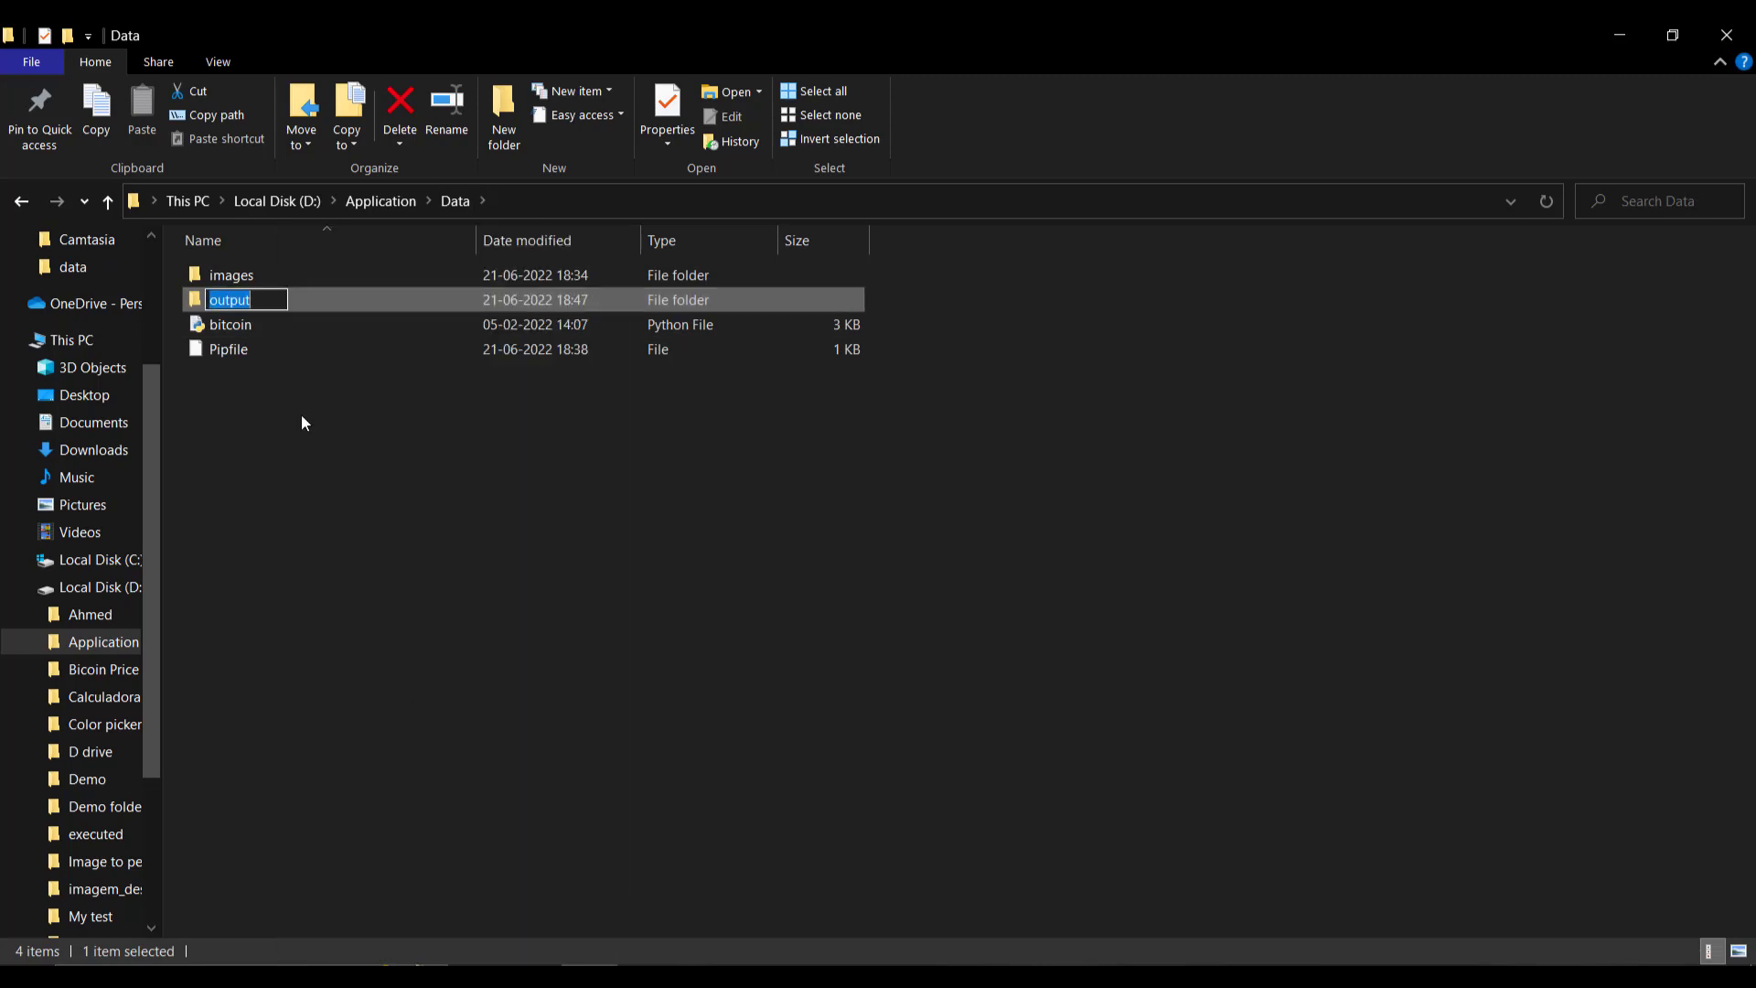
key("BackSpace")
type("Crupto App")
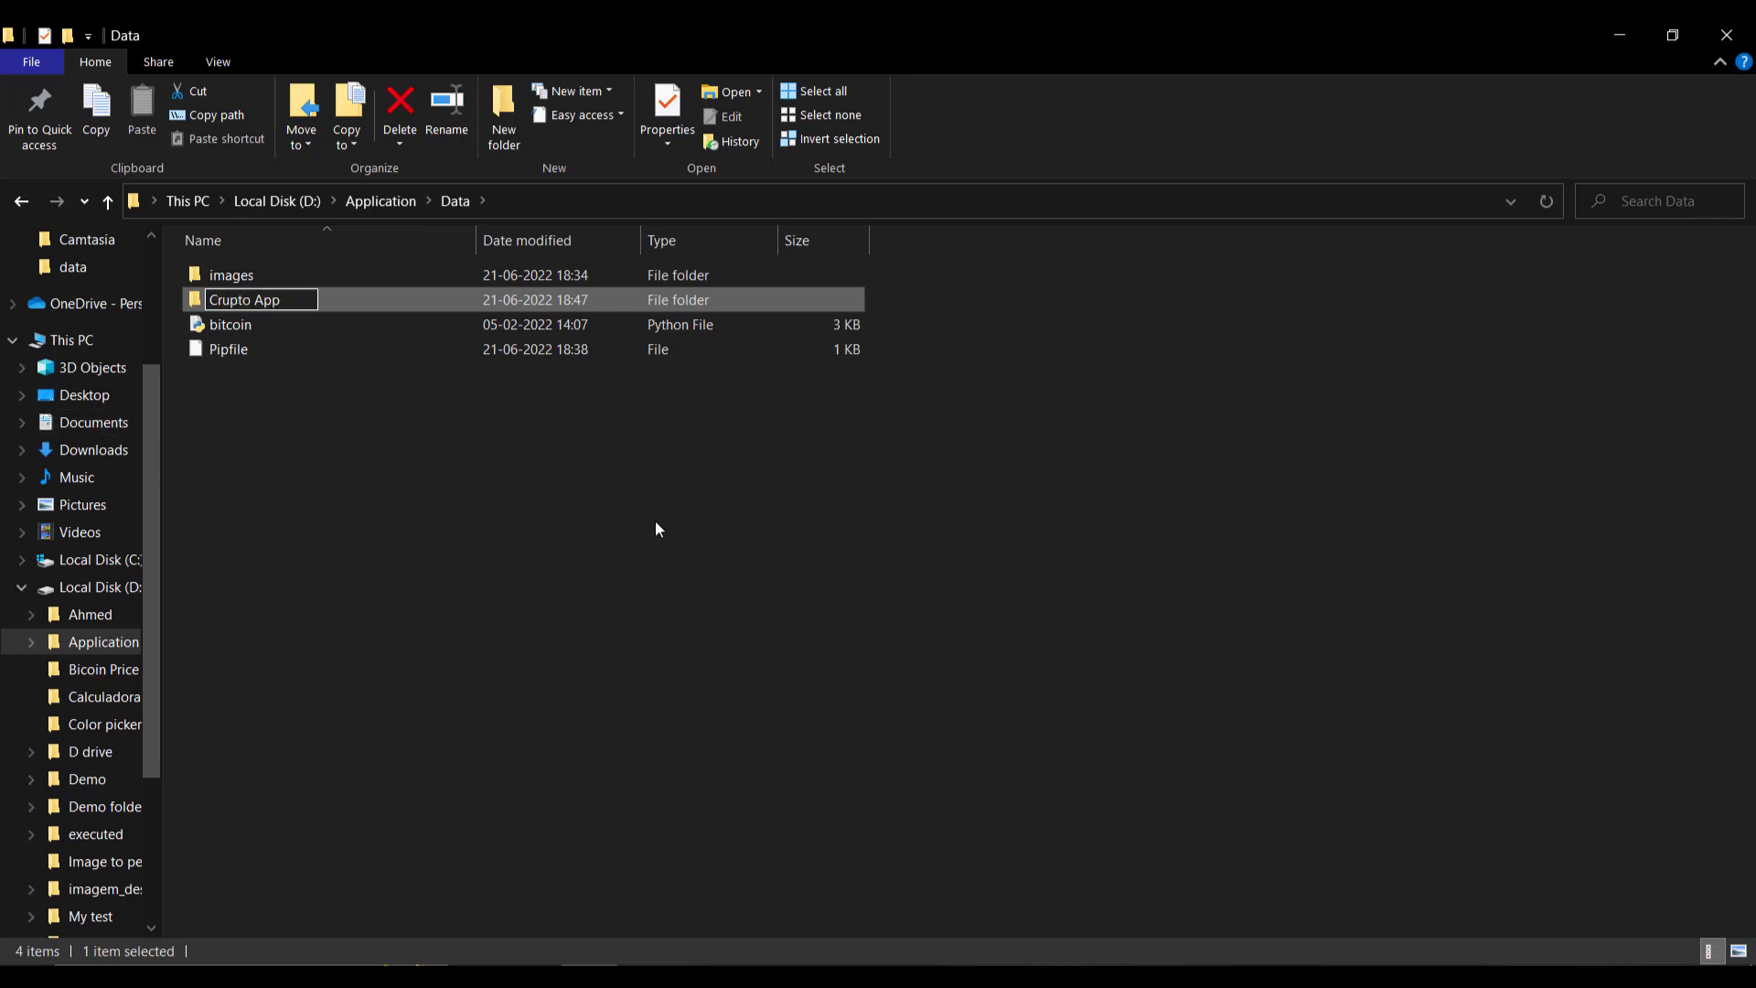
key("Return")
Step: Remove the space from the Crupto App folder's name so it reads "CruptoApp"
left_click(255, 296)
right_click(306, 279)
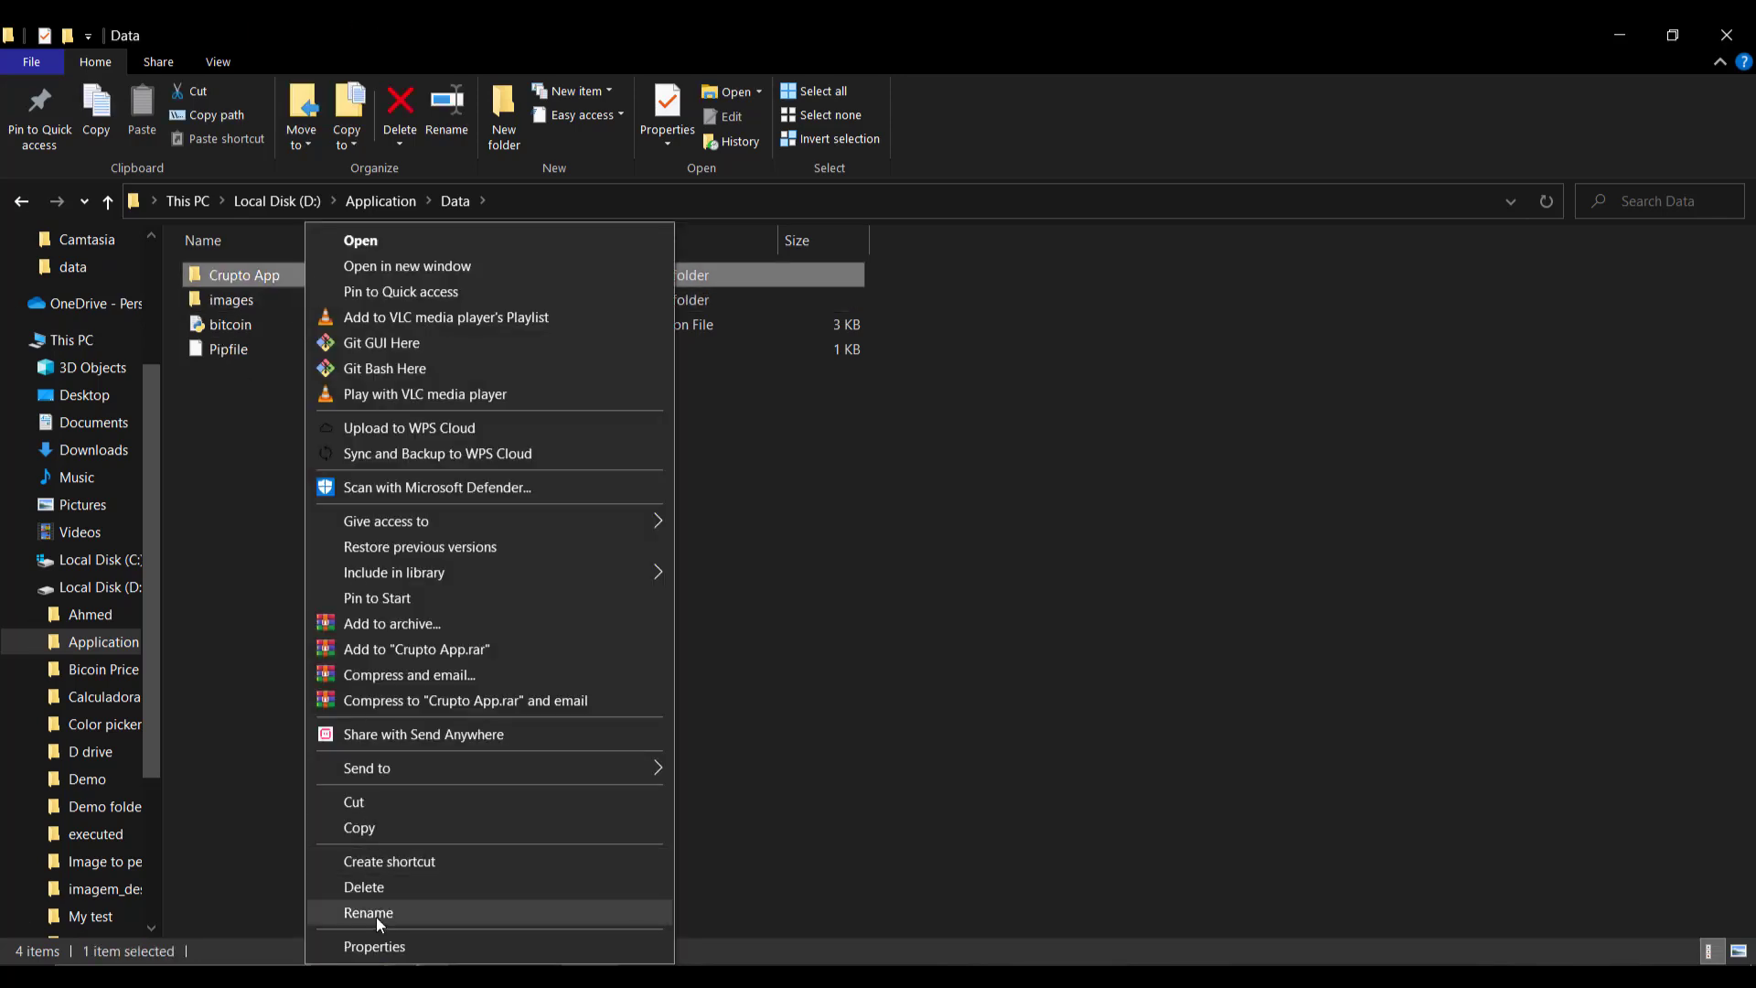
left_click(373, 913)
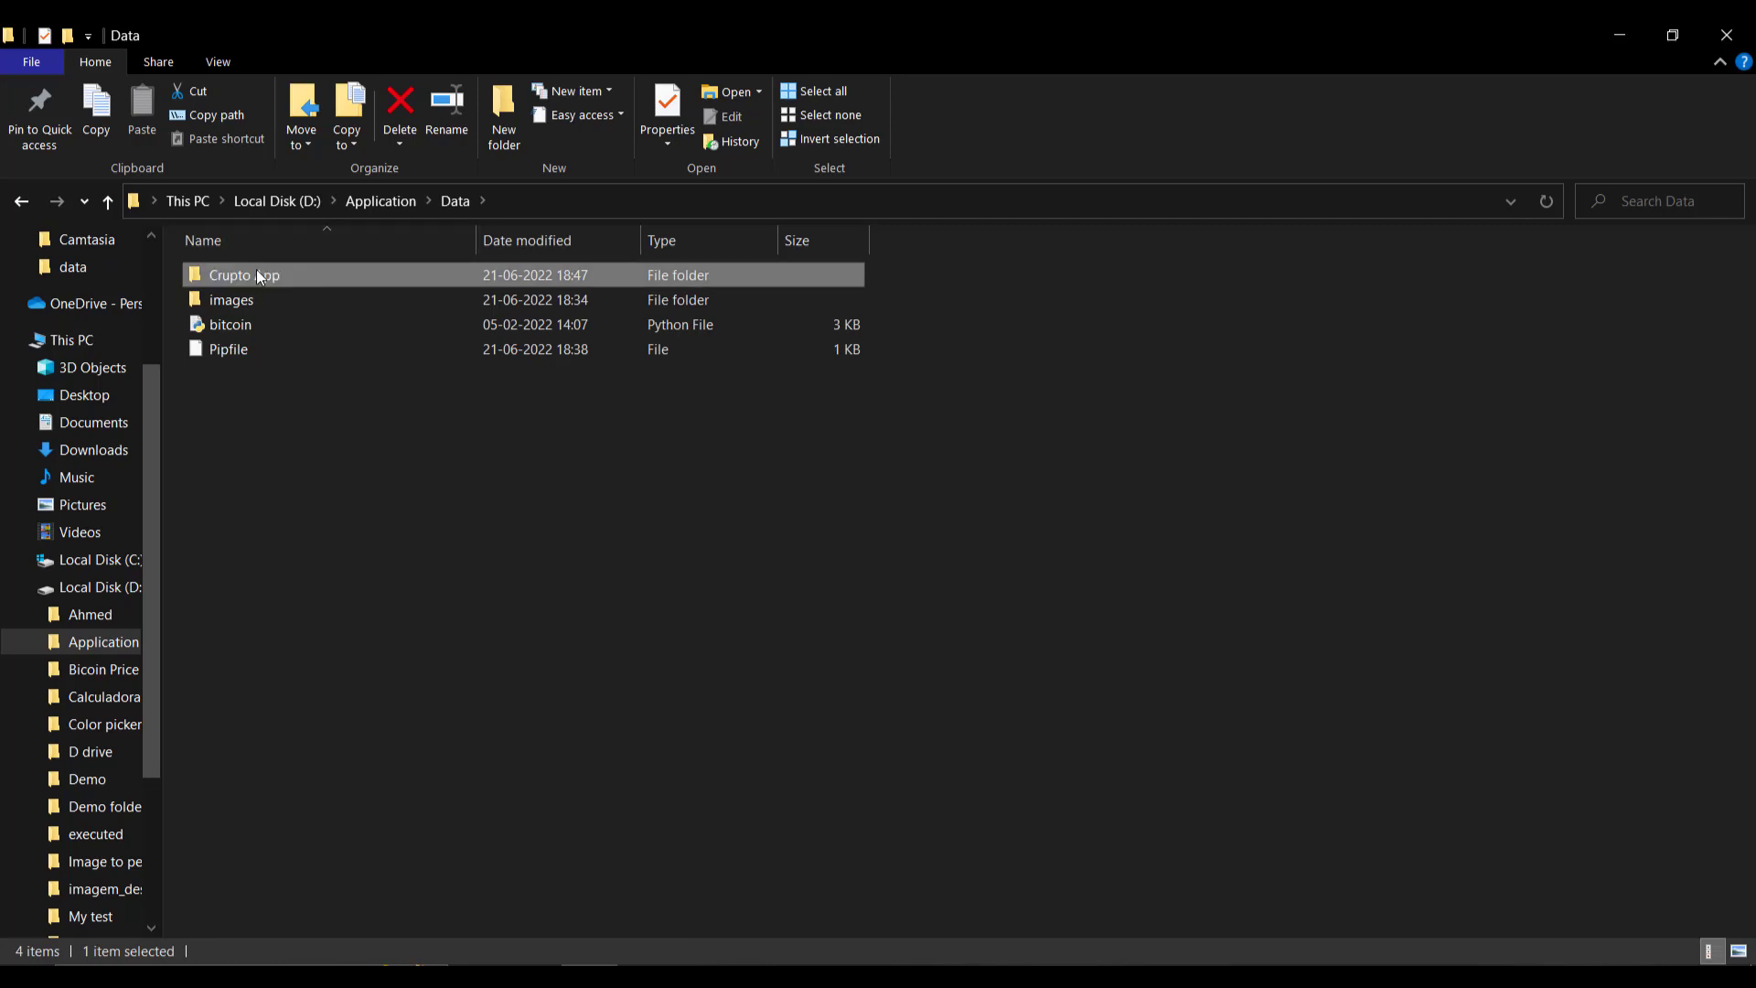
right_click(257, 272)
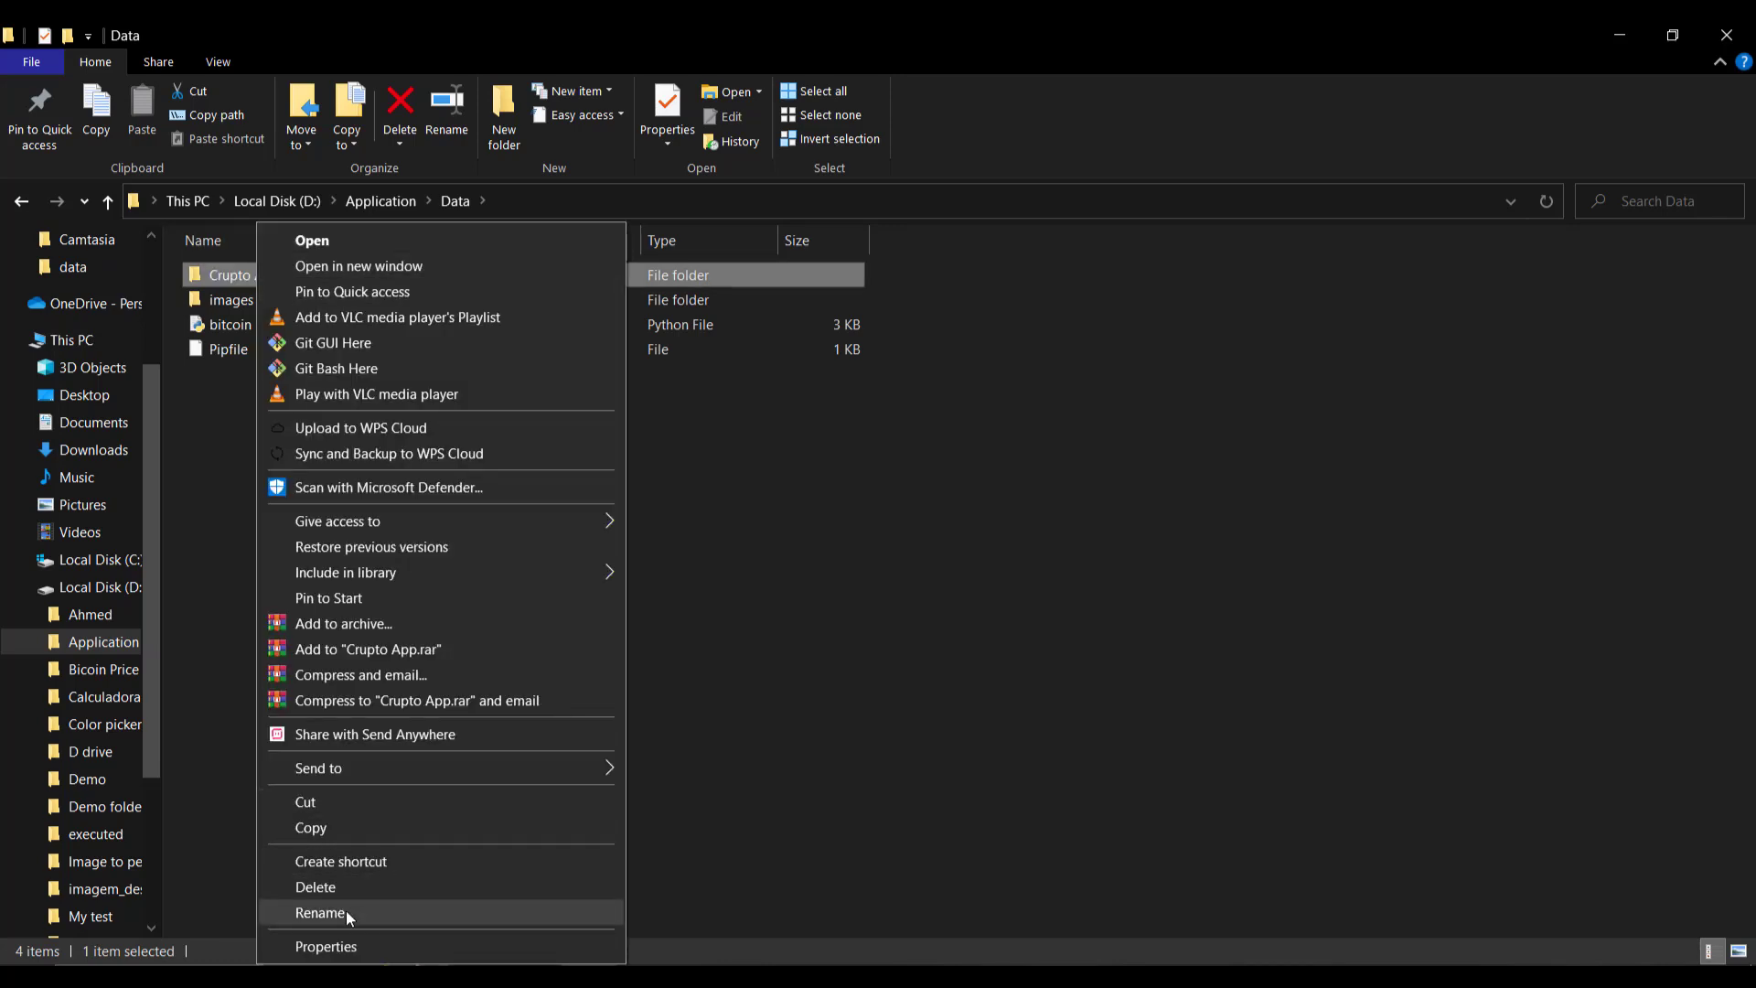
left_click(346, 913)
left_click(254, 274)
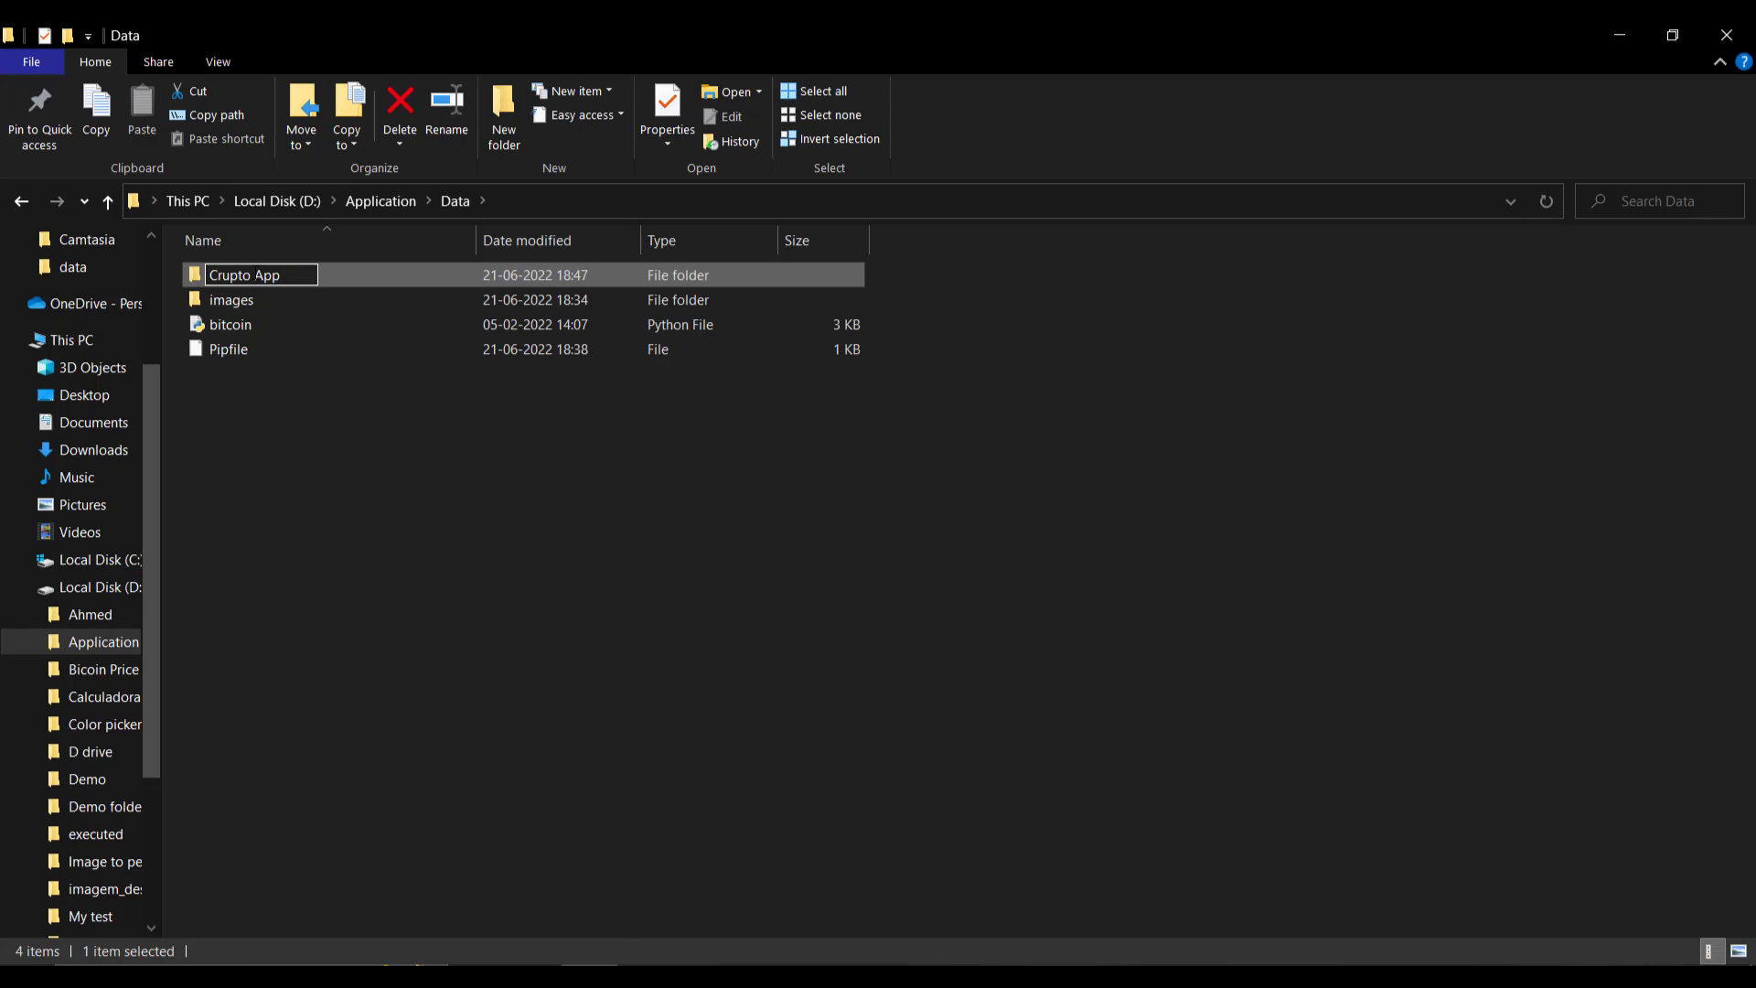
key("BackSpace")
left_click(391, 503)
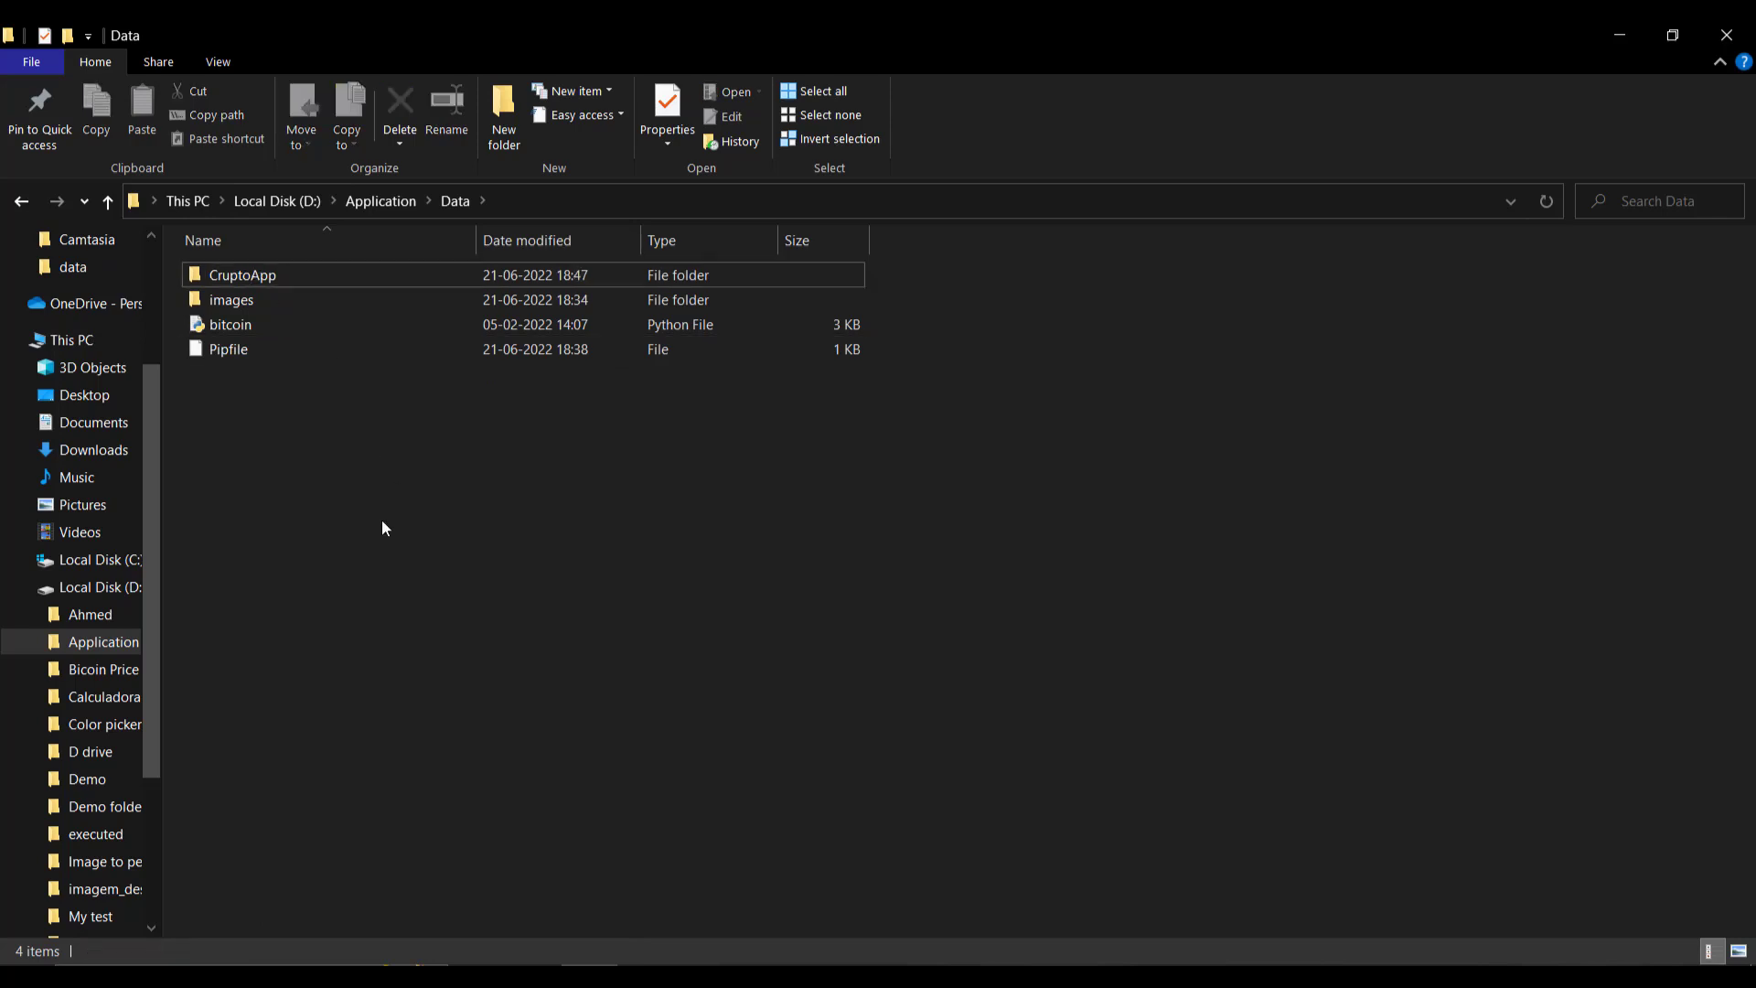
Step: Compress the CruptoApp folder with WinRAR into a ZIP-format archive named CruptoApp.zip in the Data folder
right_click(416, 276)
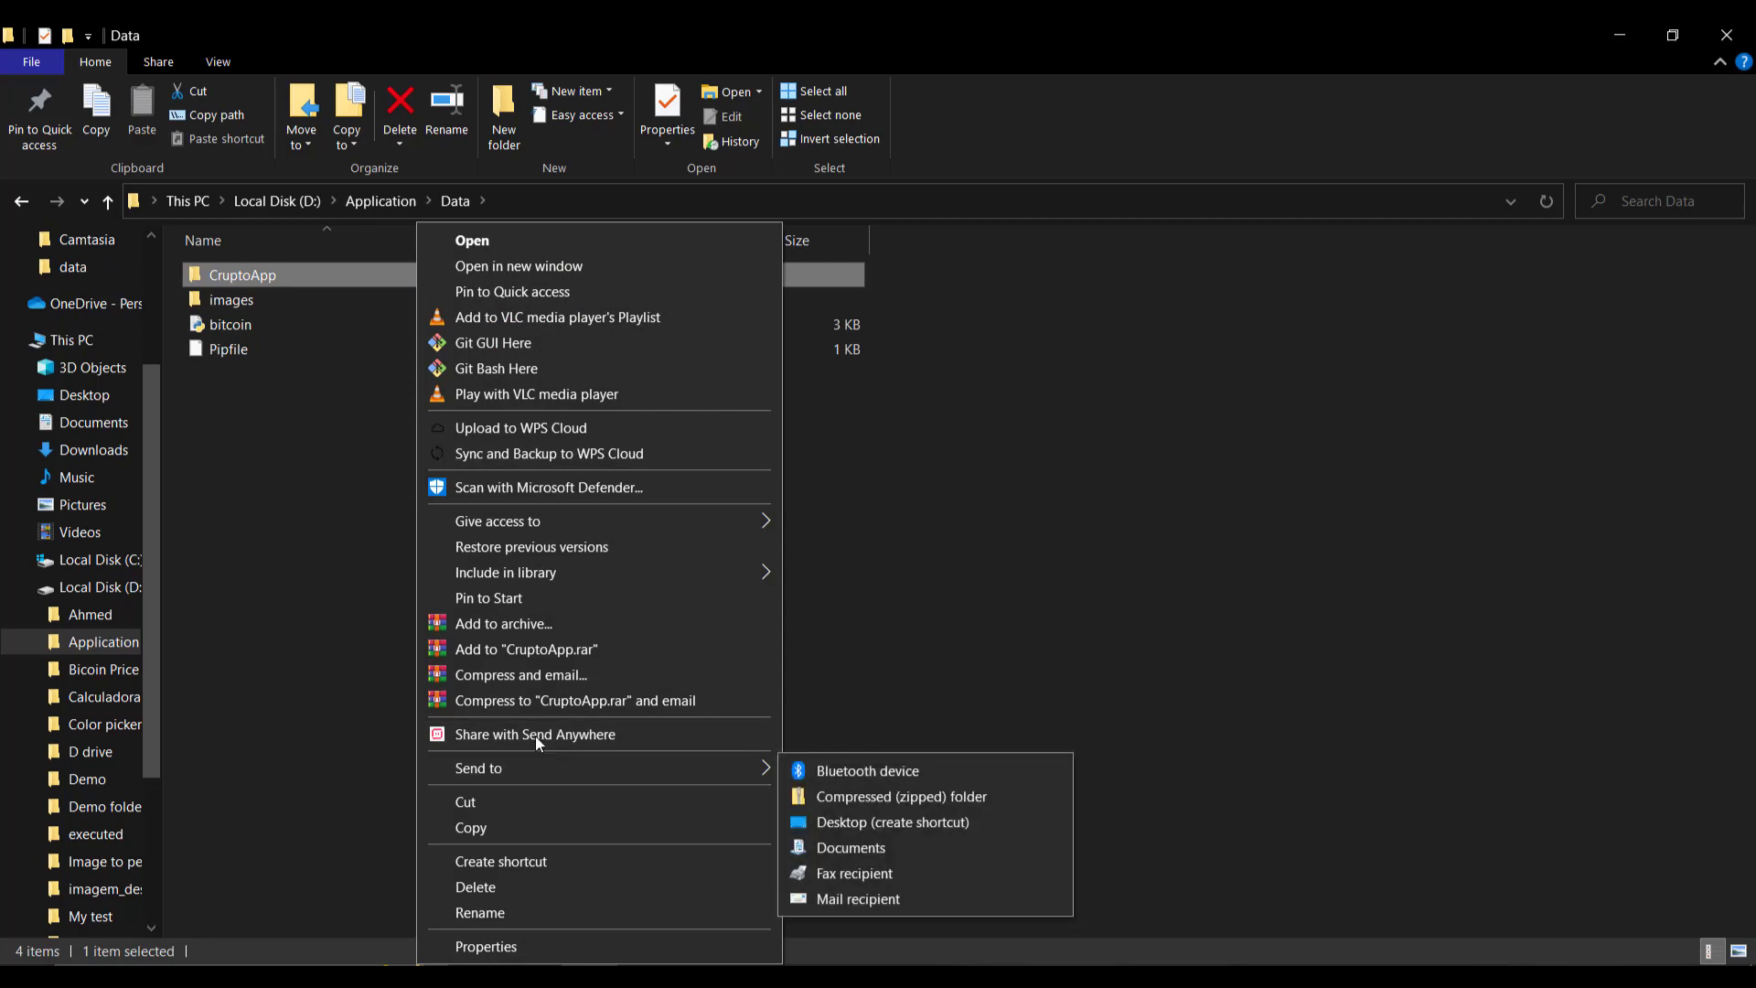
left_click(489, 629)
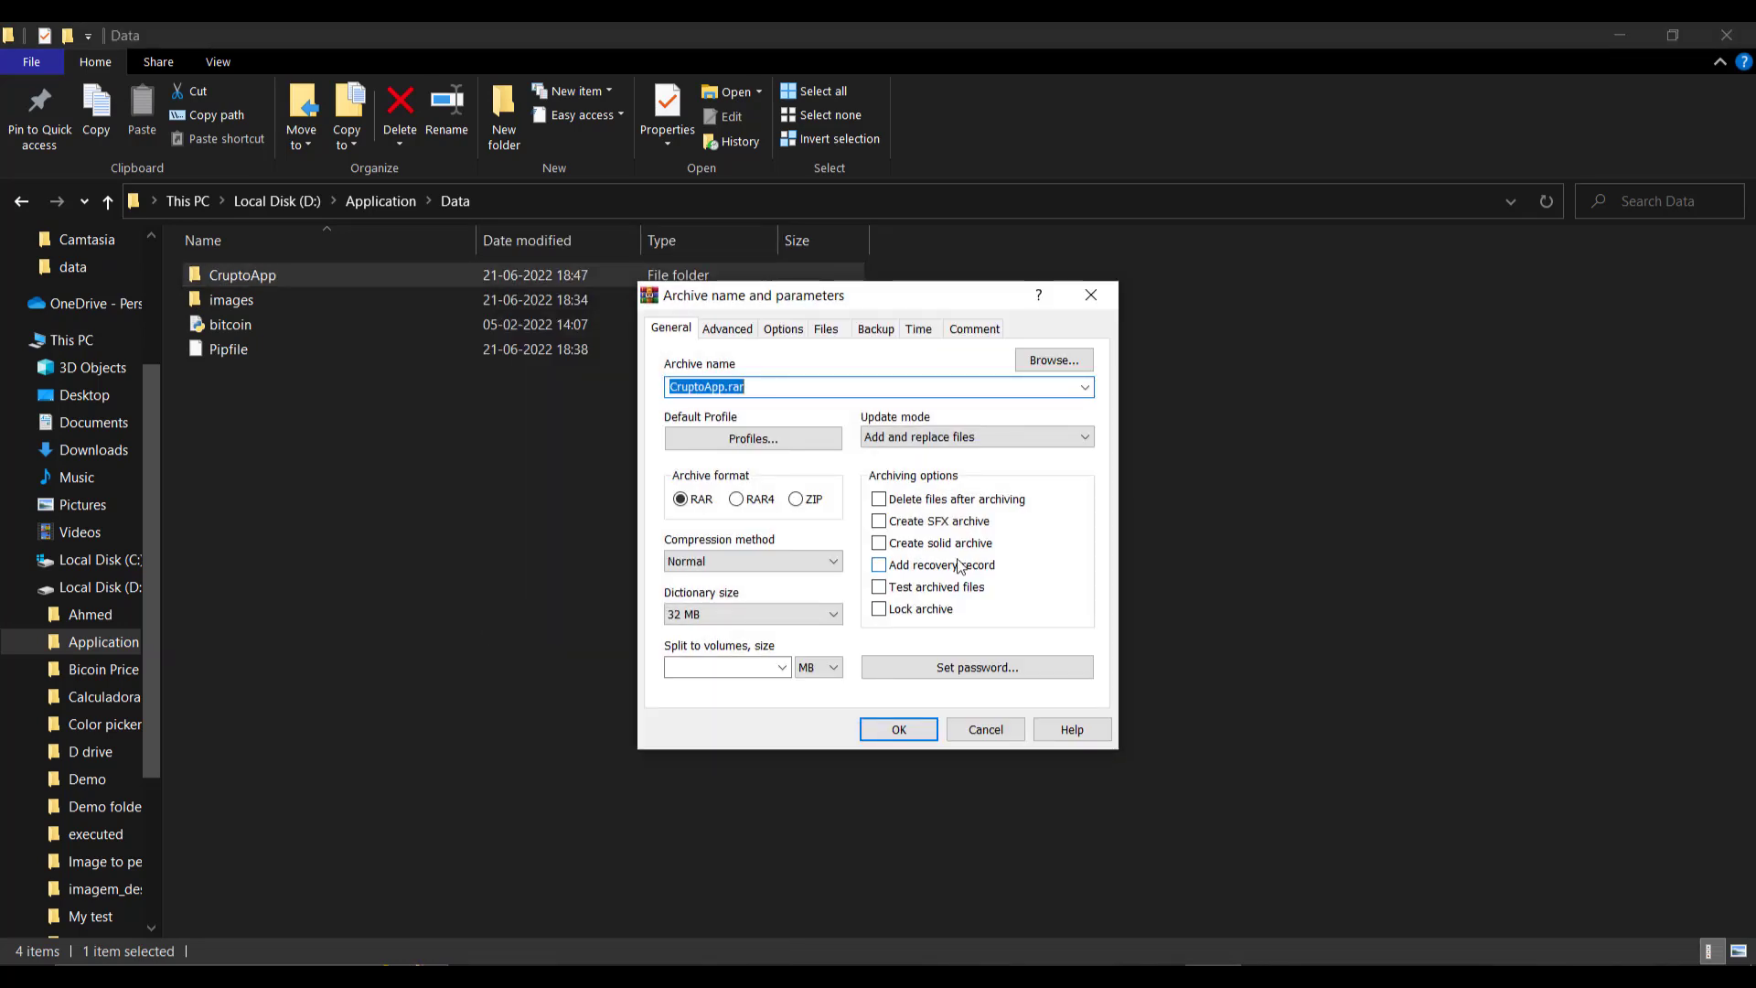
left_click(795, 499)
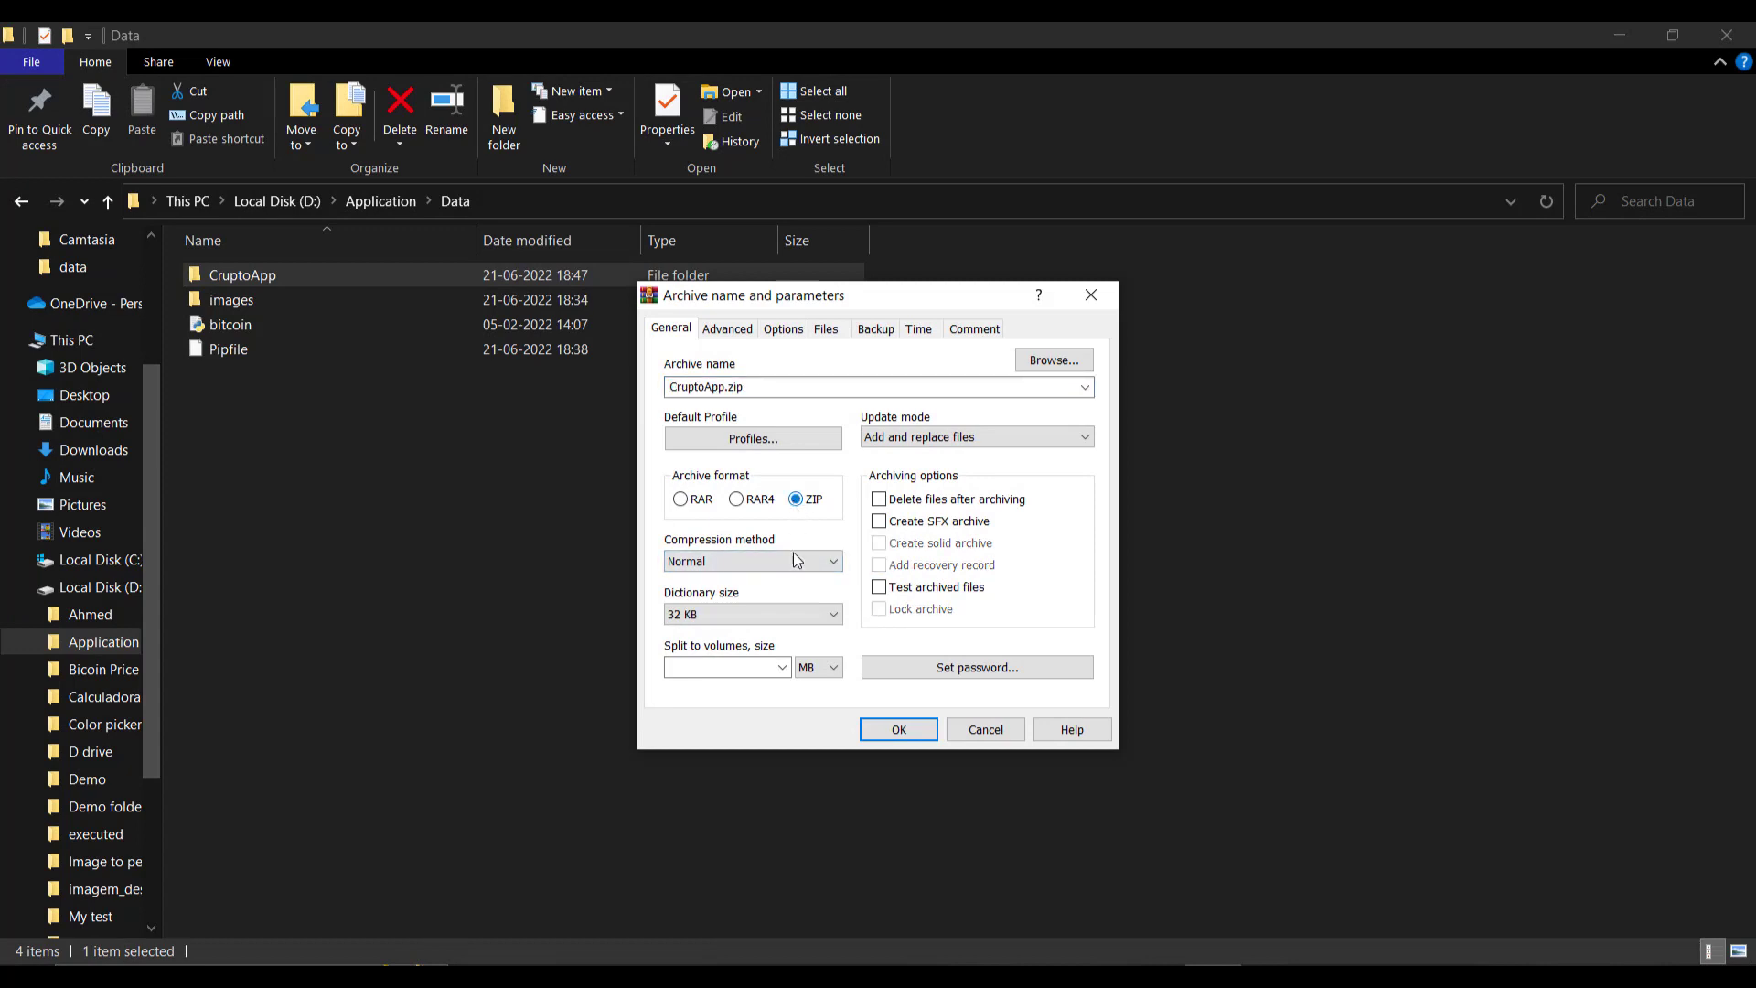
left_click(891, 727)
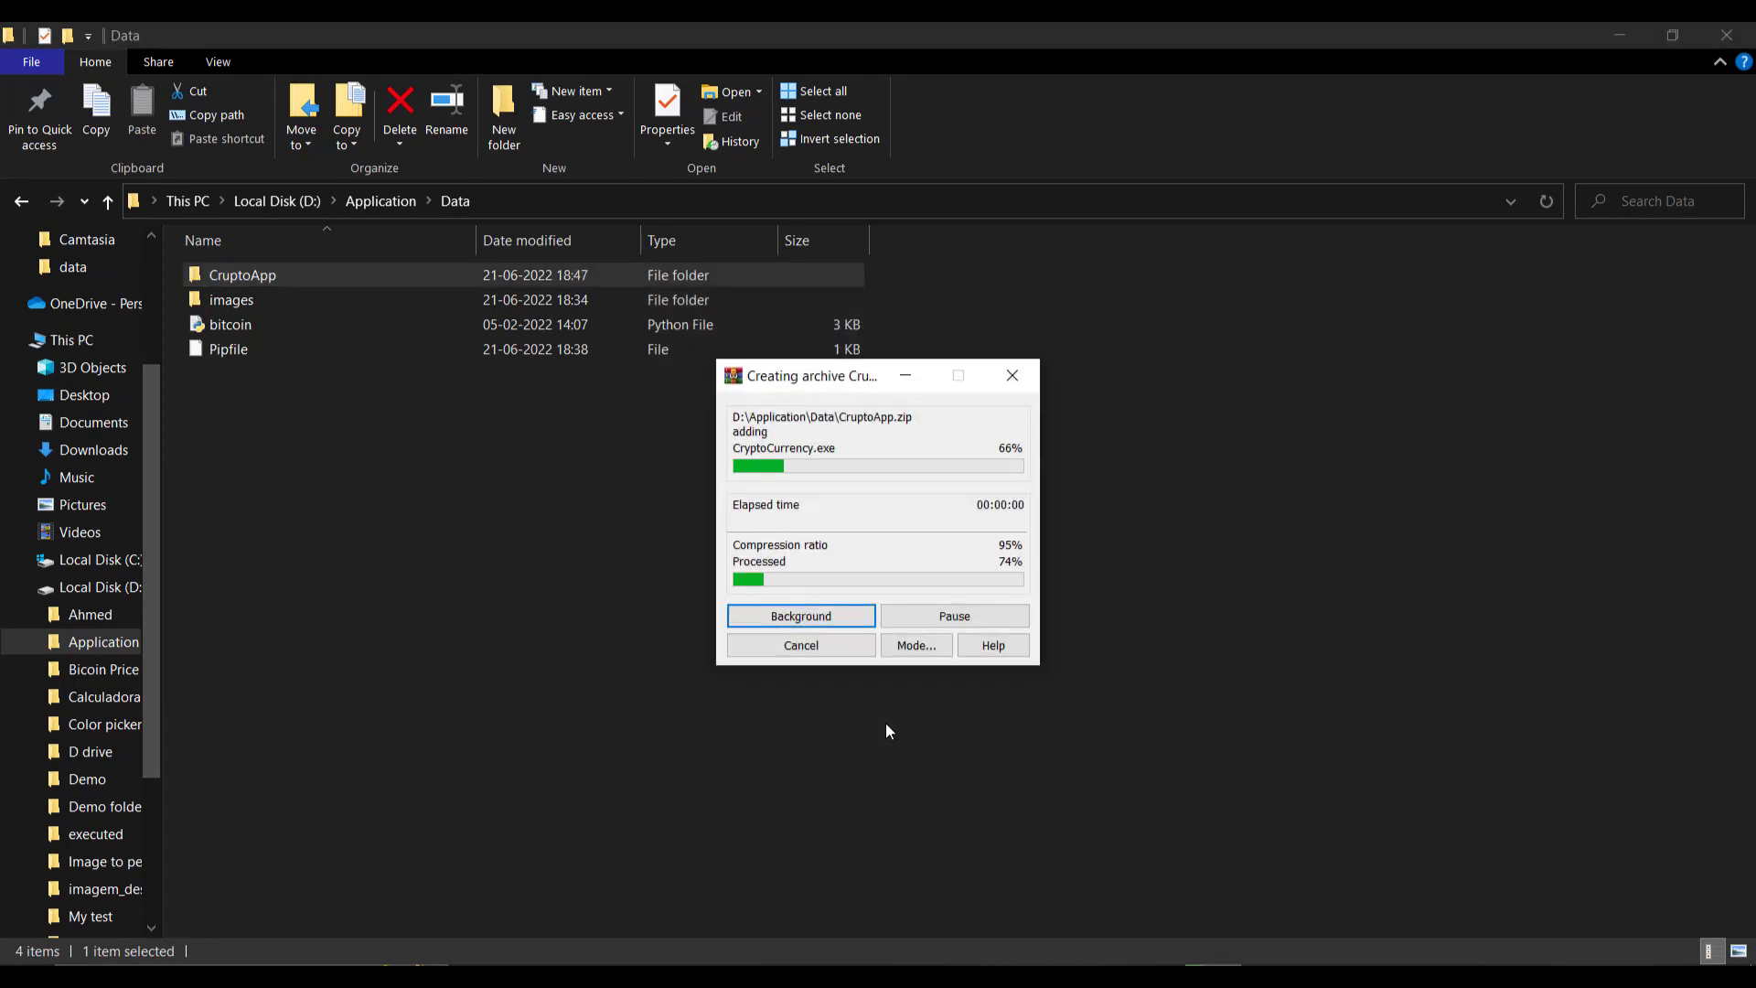
left_click(457, 545)
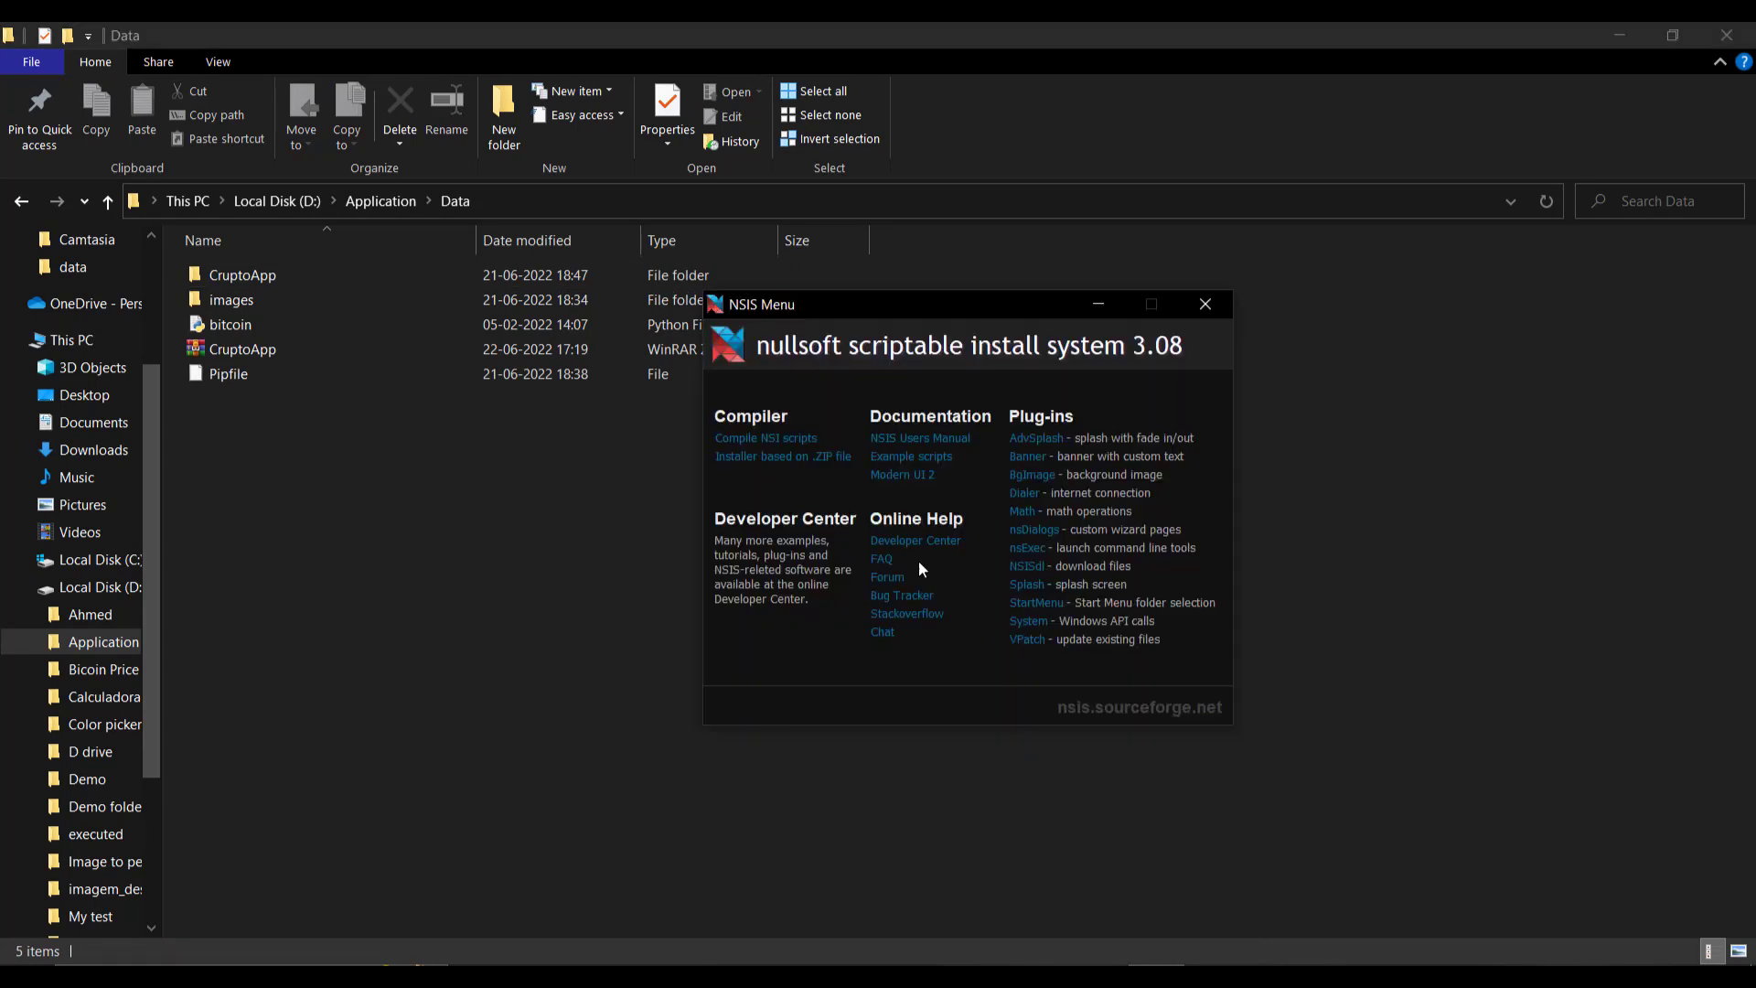
Step: Switch to the NSIS Menu and generate a ZIP-based installer from CruptoApp.zip, keeping the default output options
left_click(778, 466)
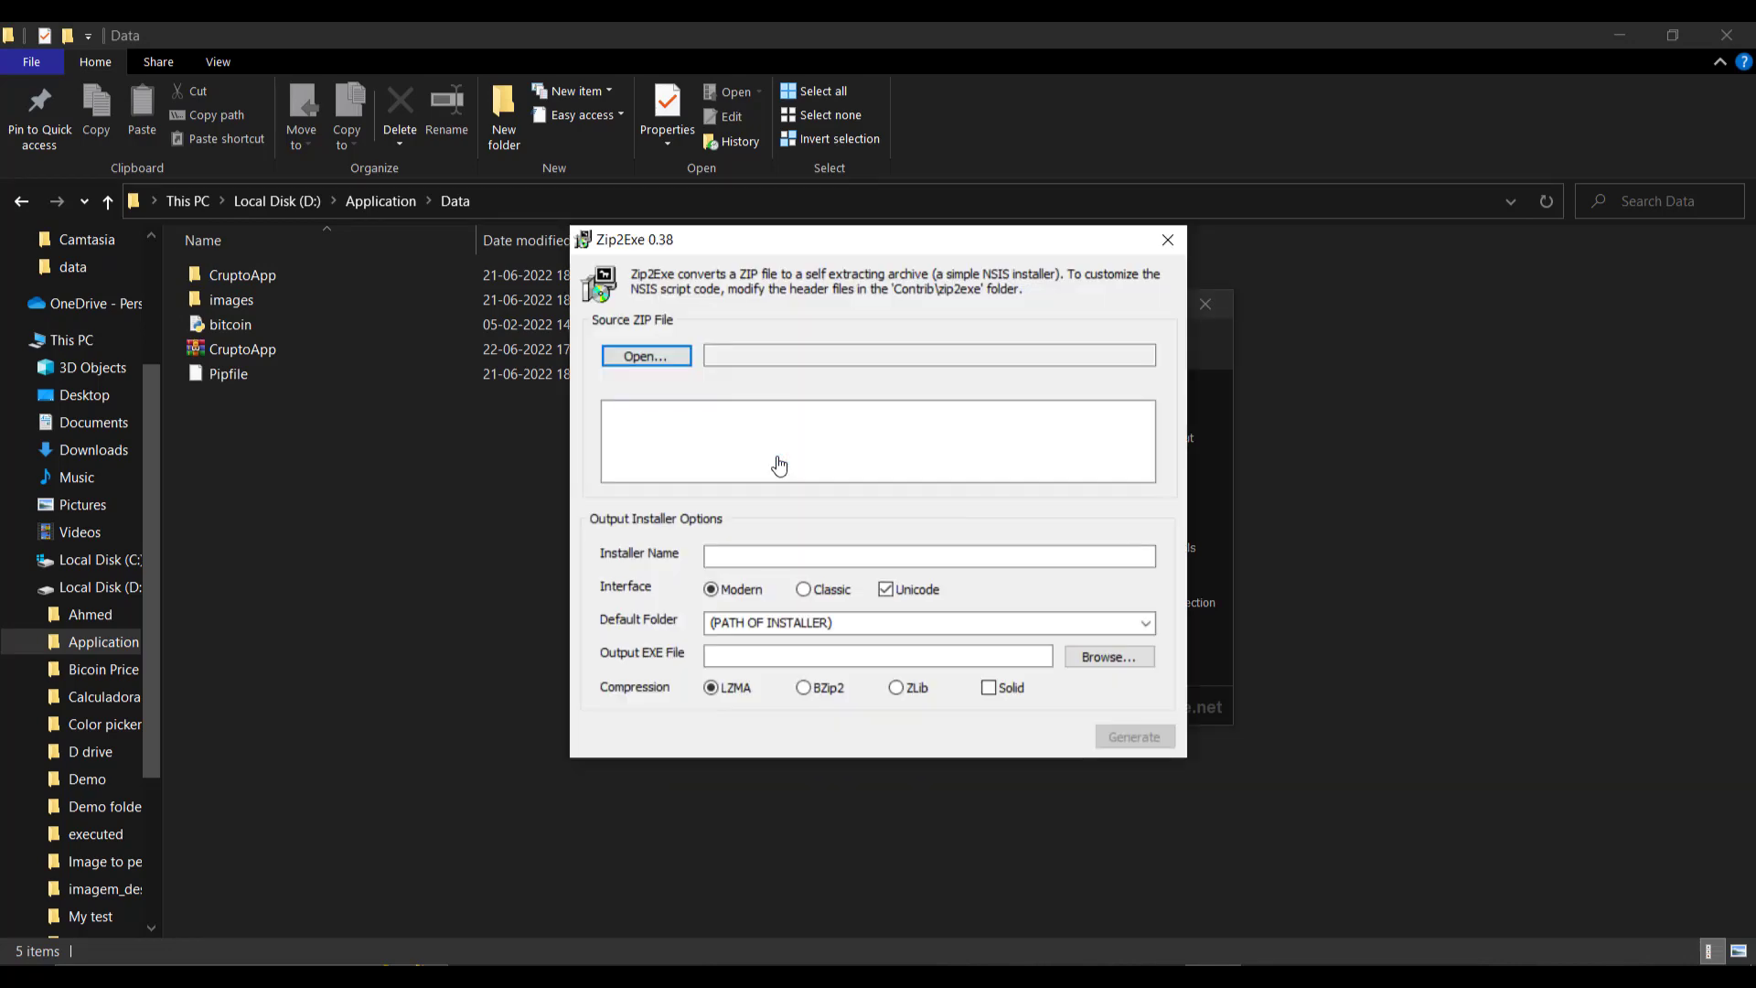
left_click(645, 356)
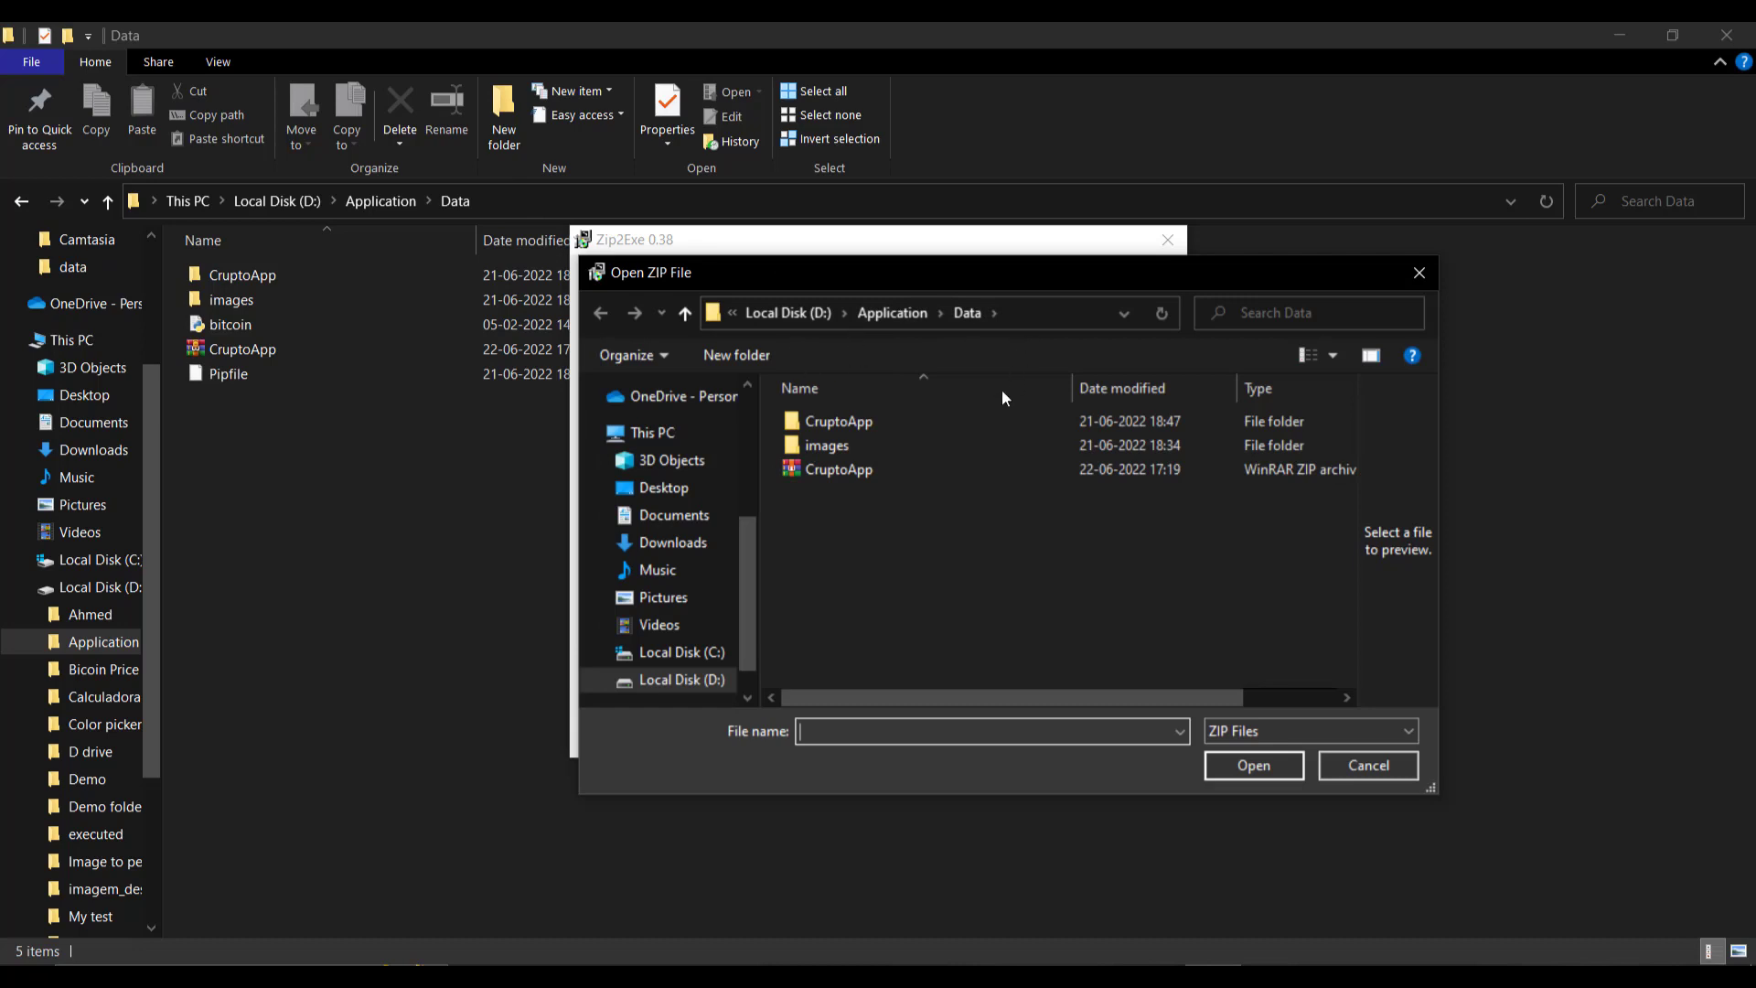
left_click(901, 466)
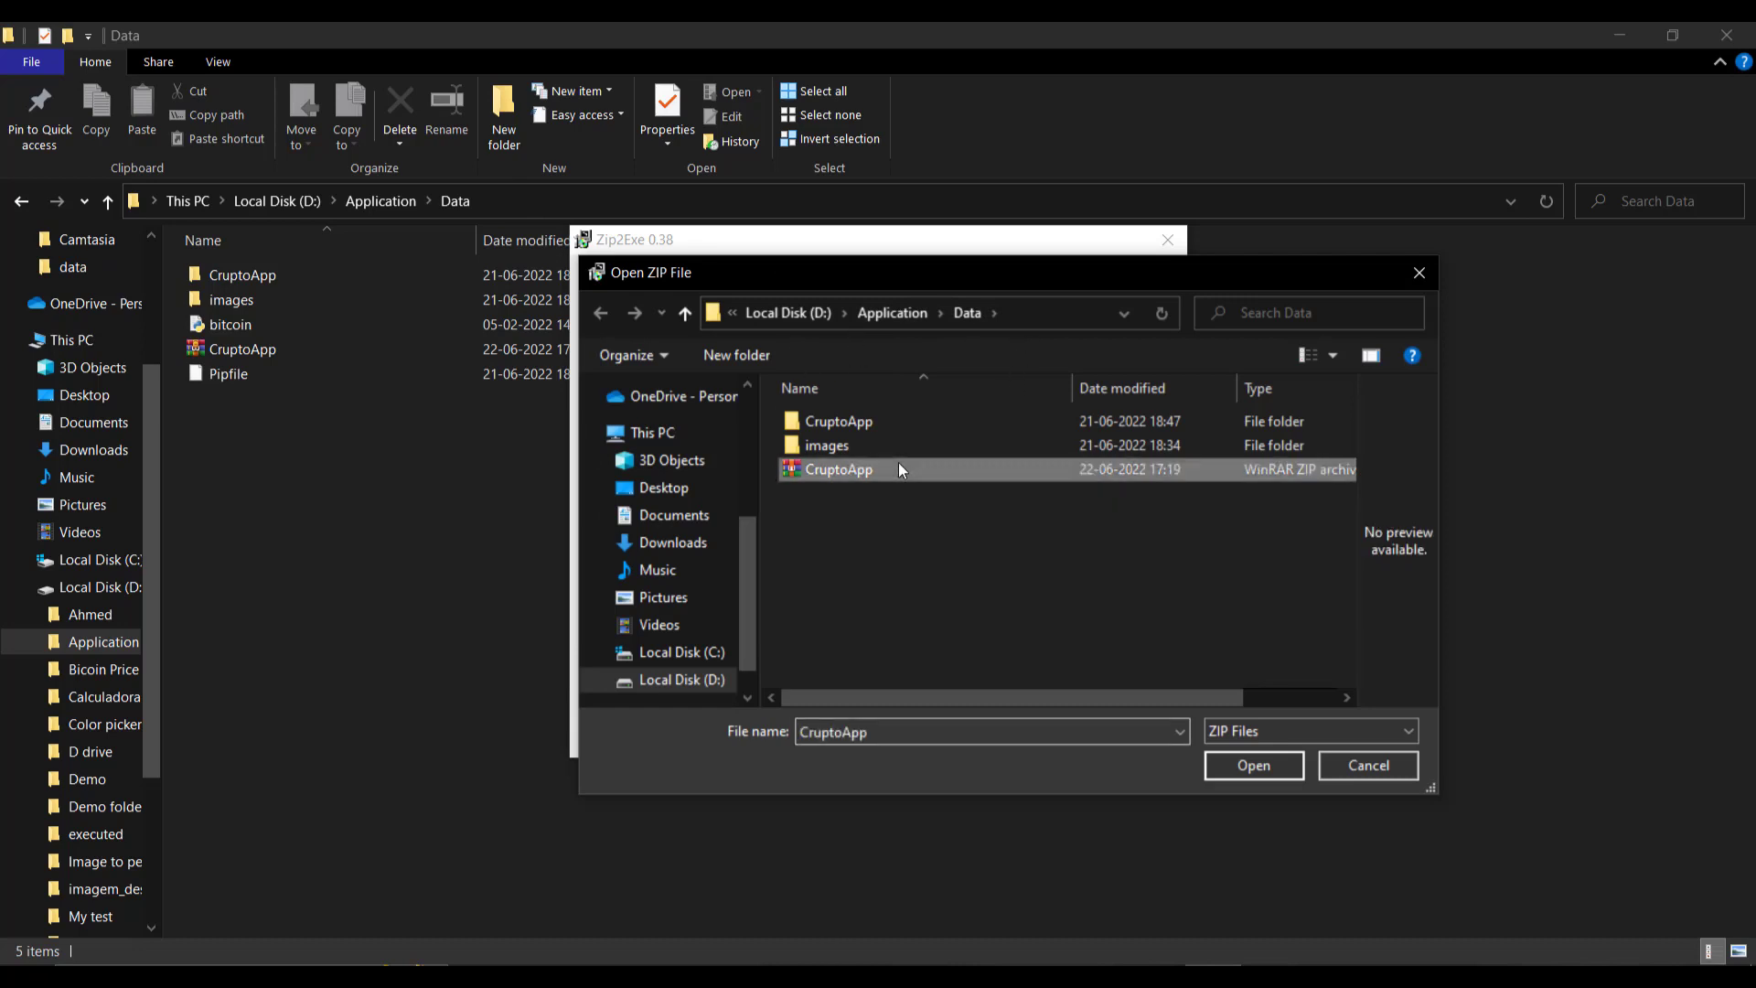
left_click(1240, 769)
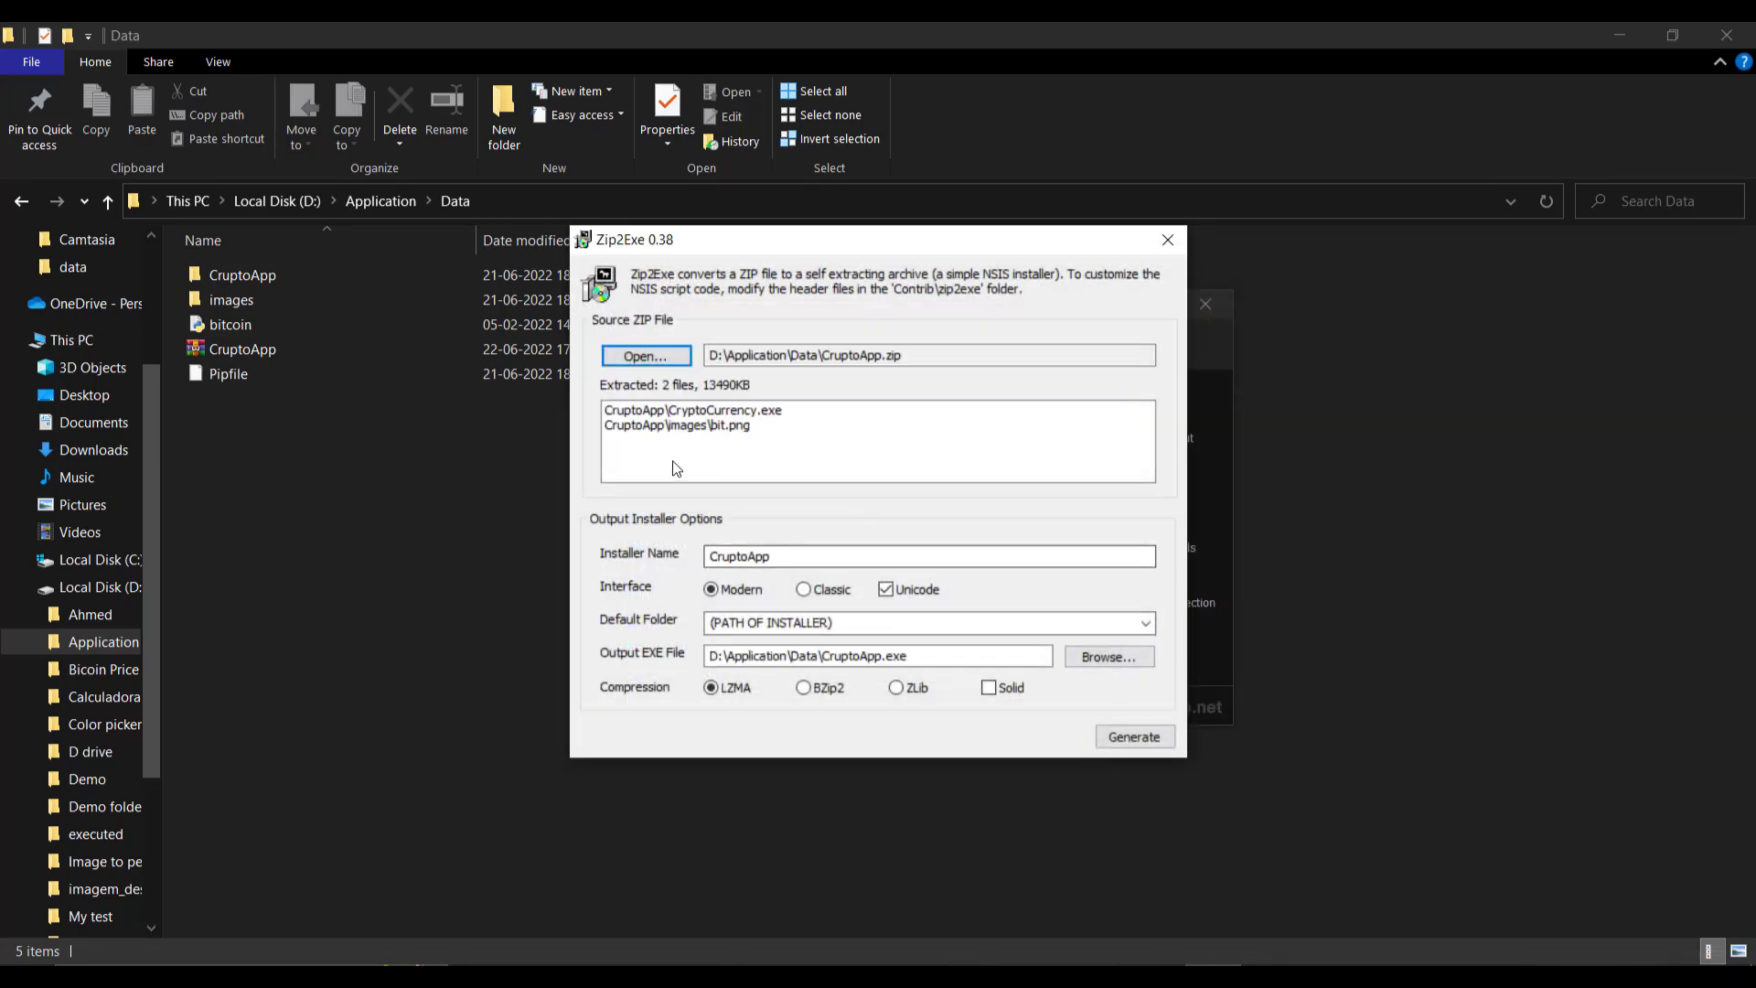
left_click(1133, 745)
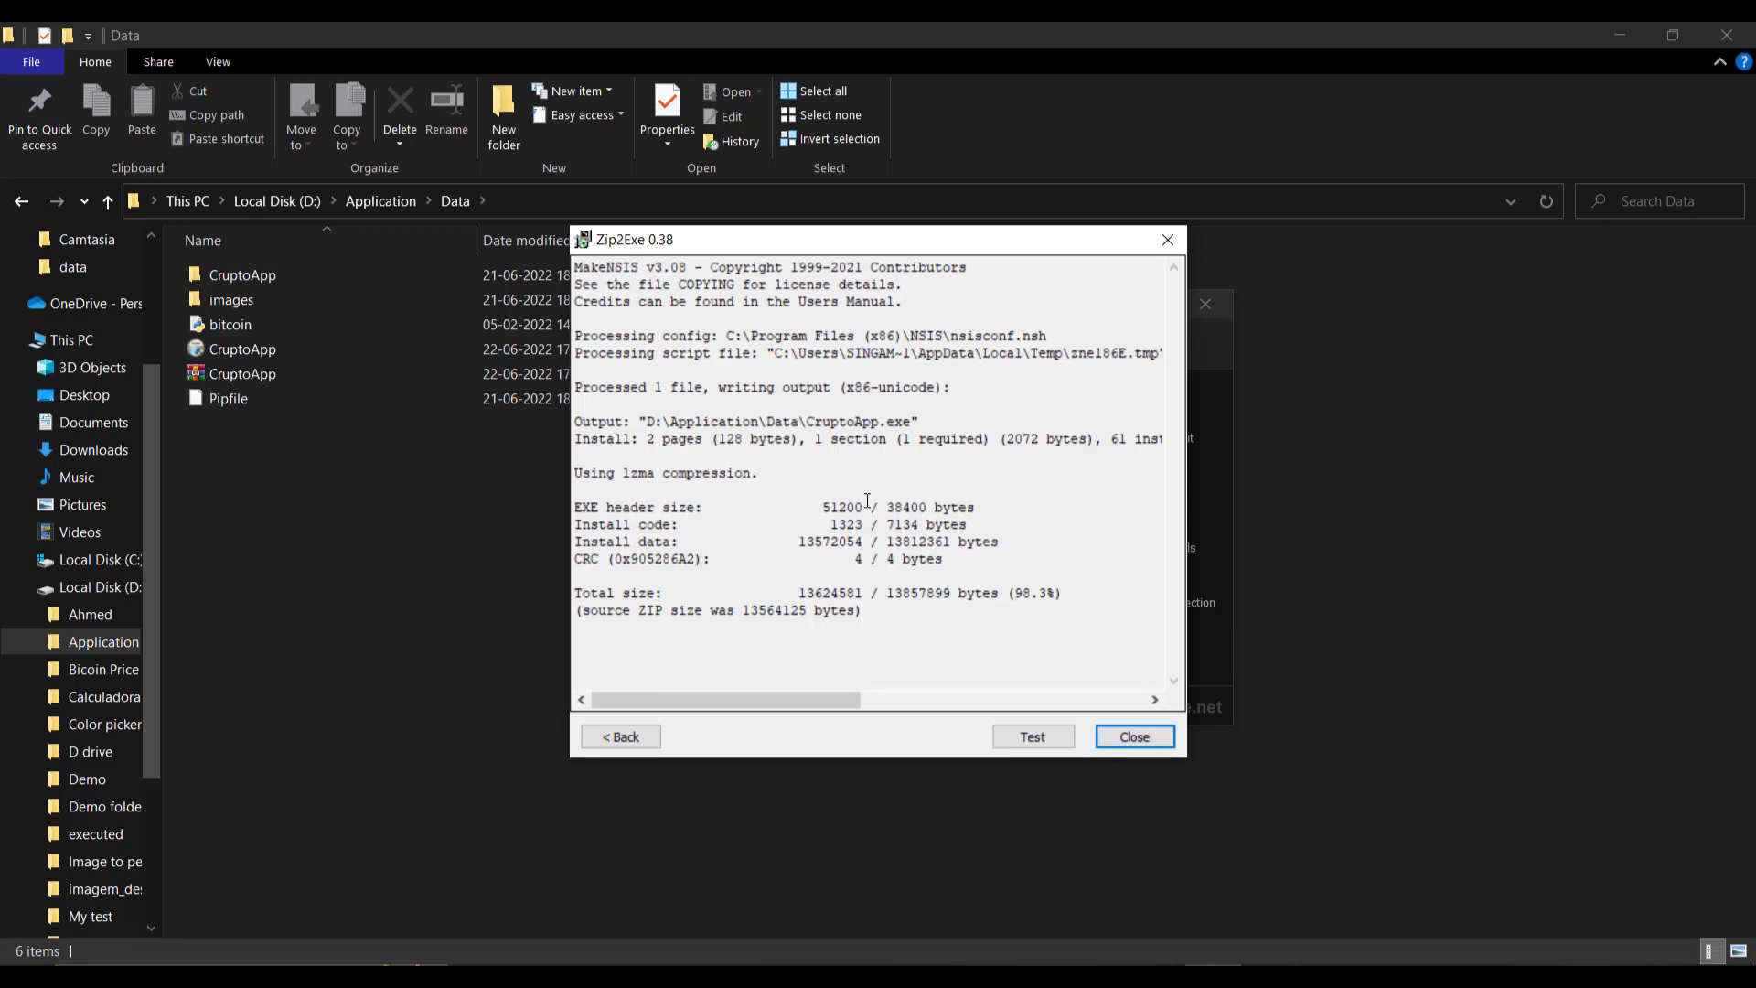
left_click(1134, 737)
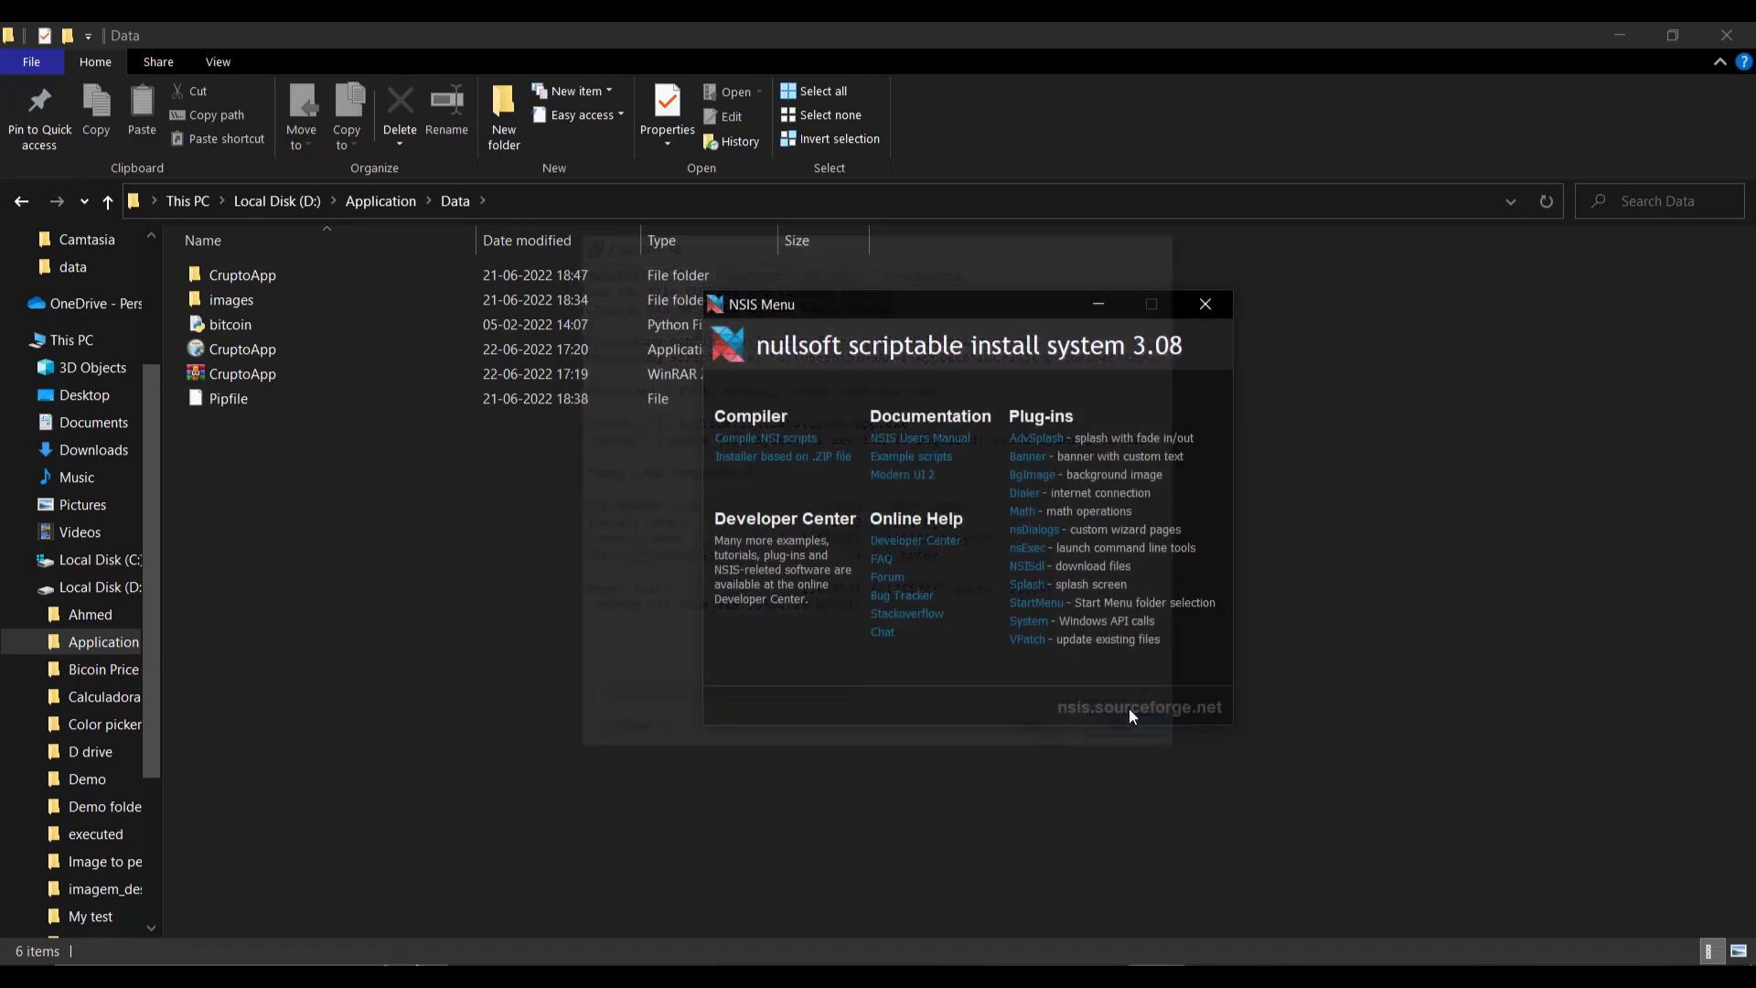
Step: Run the CruptoApp setup application from the Data folder and install it to the Desktop
key("alt+Tab")
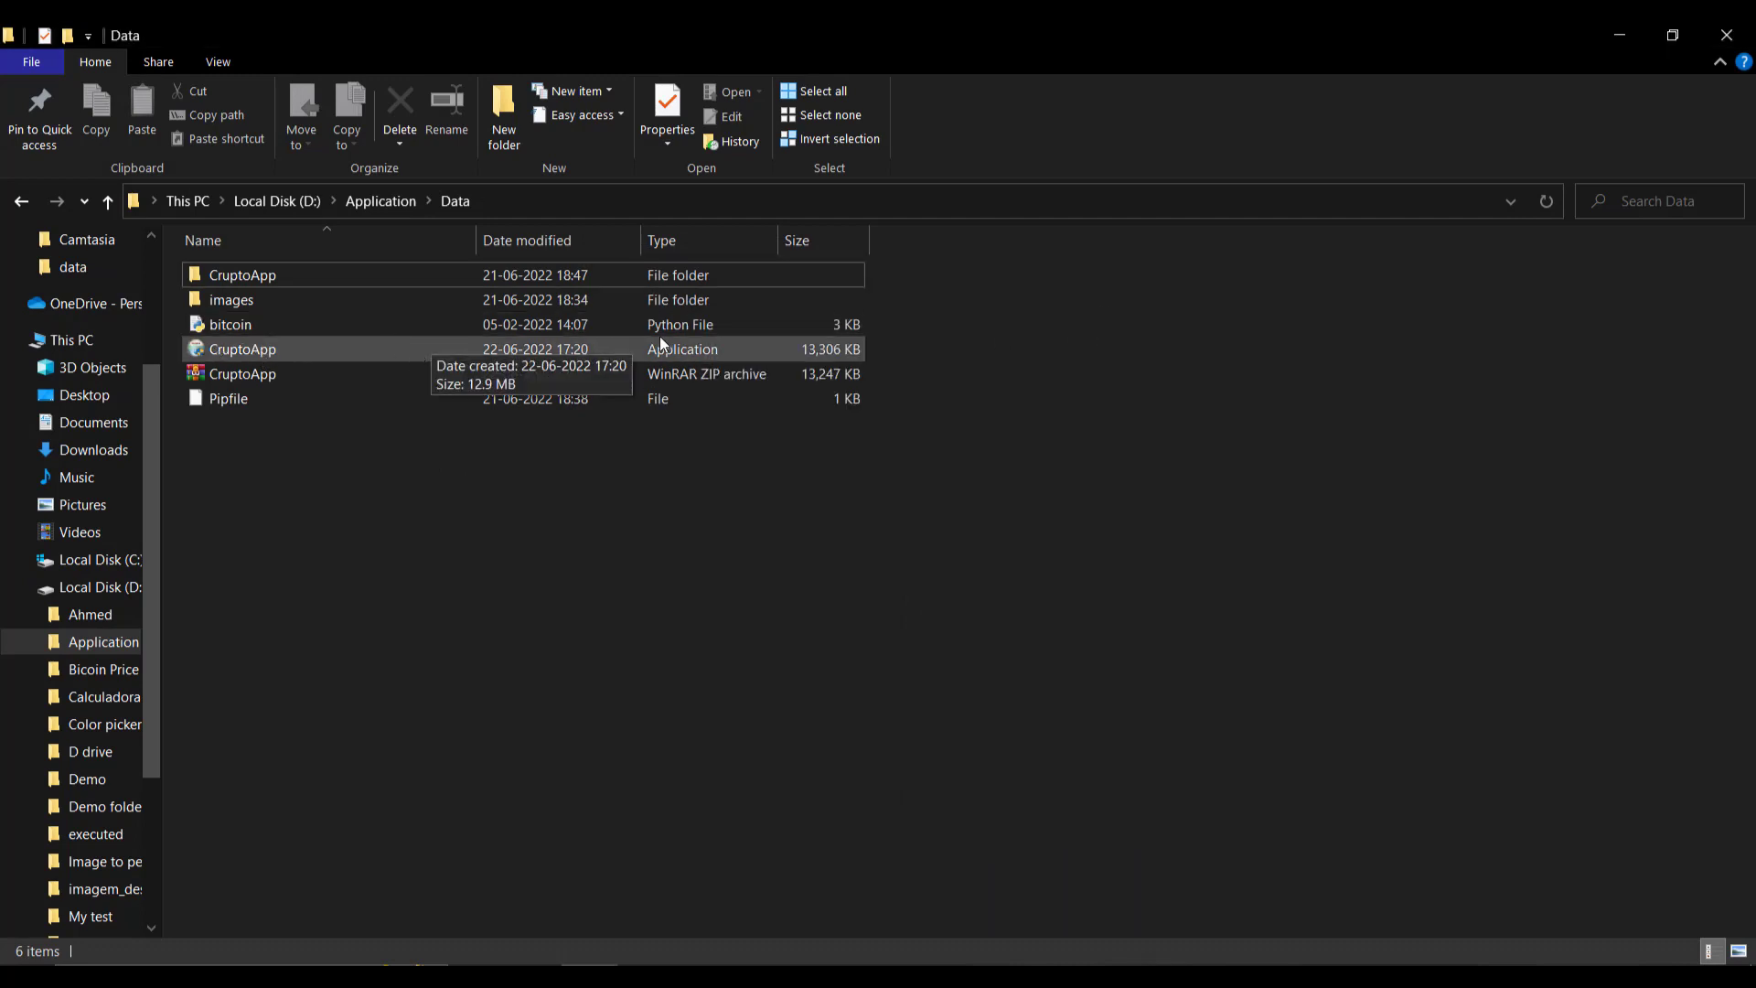
left_click(412, 357)
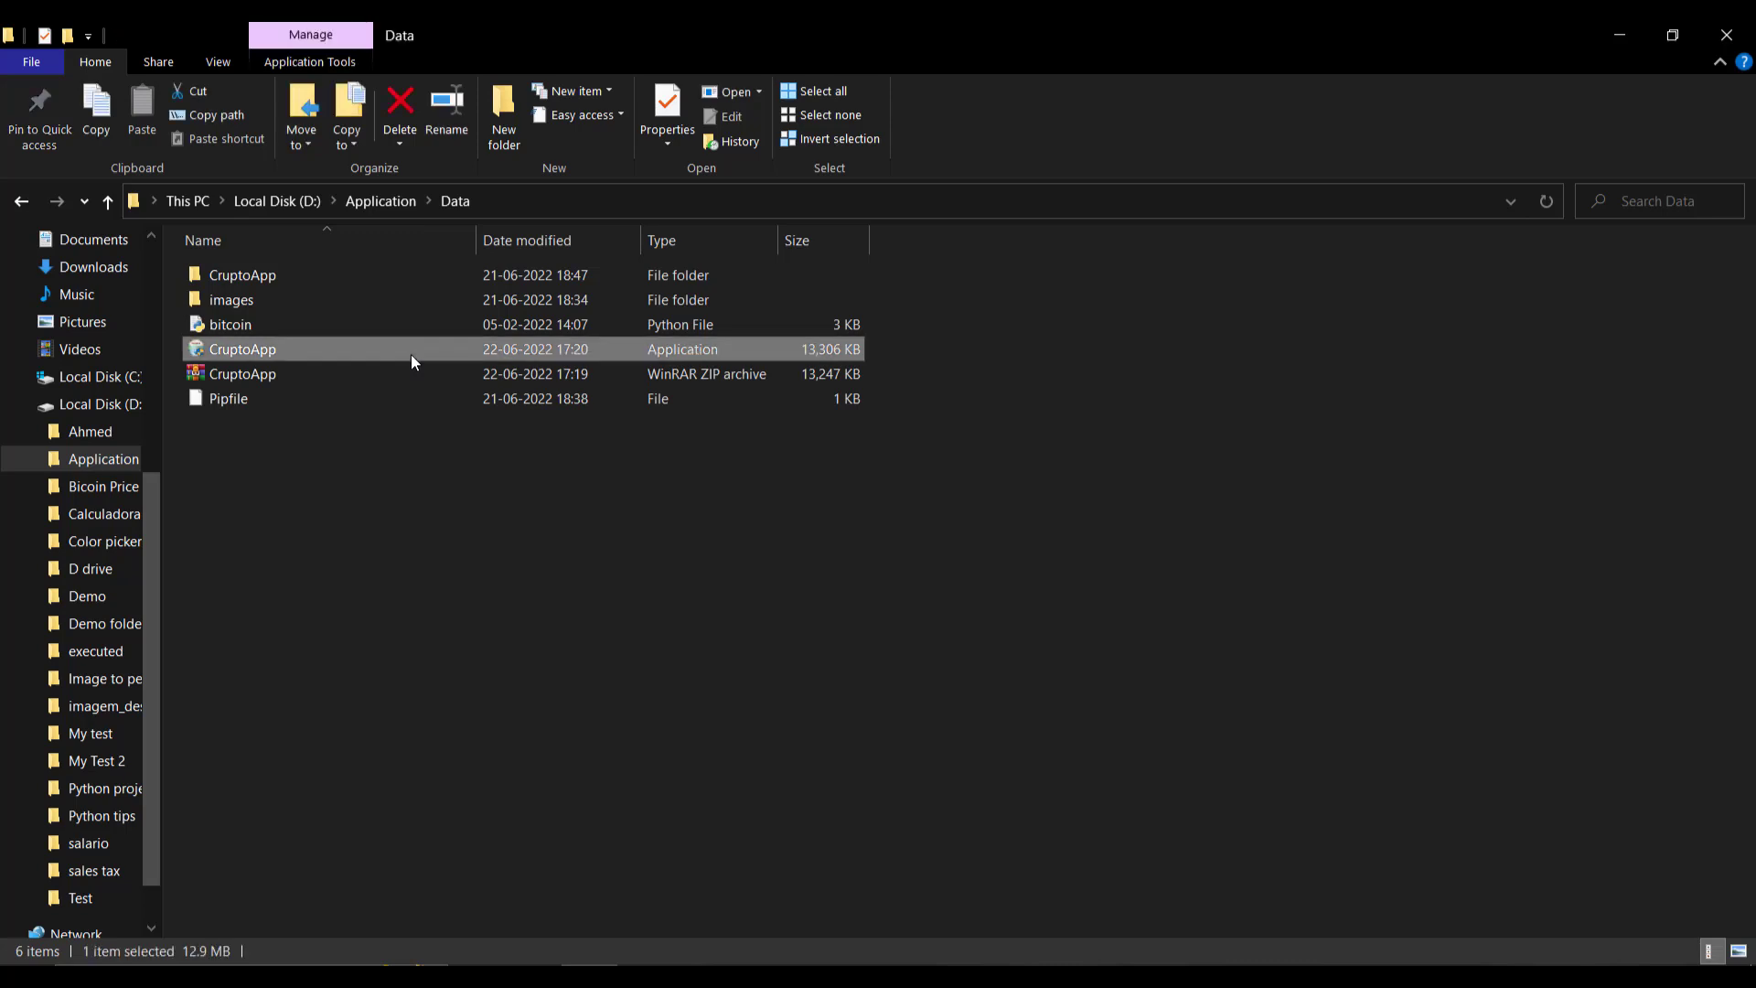
double_click(412, 361)
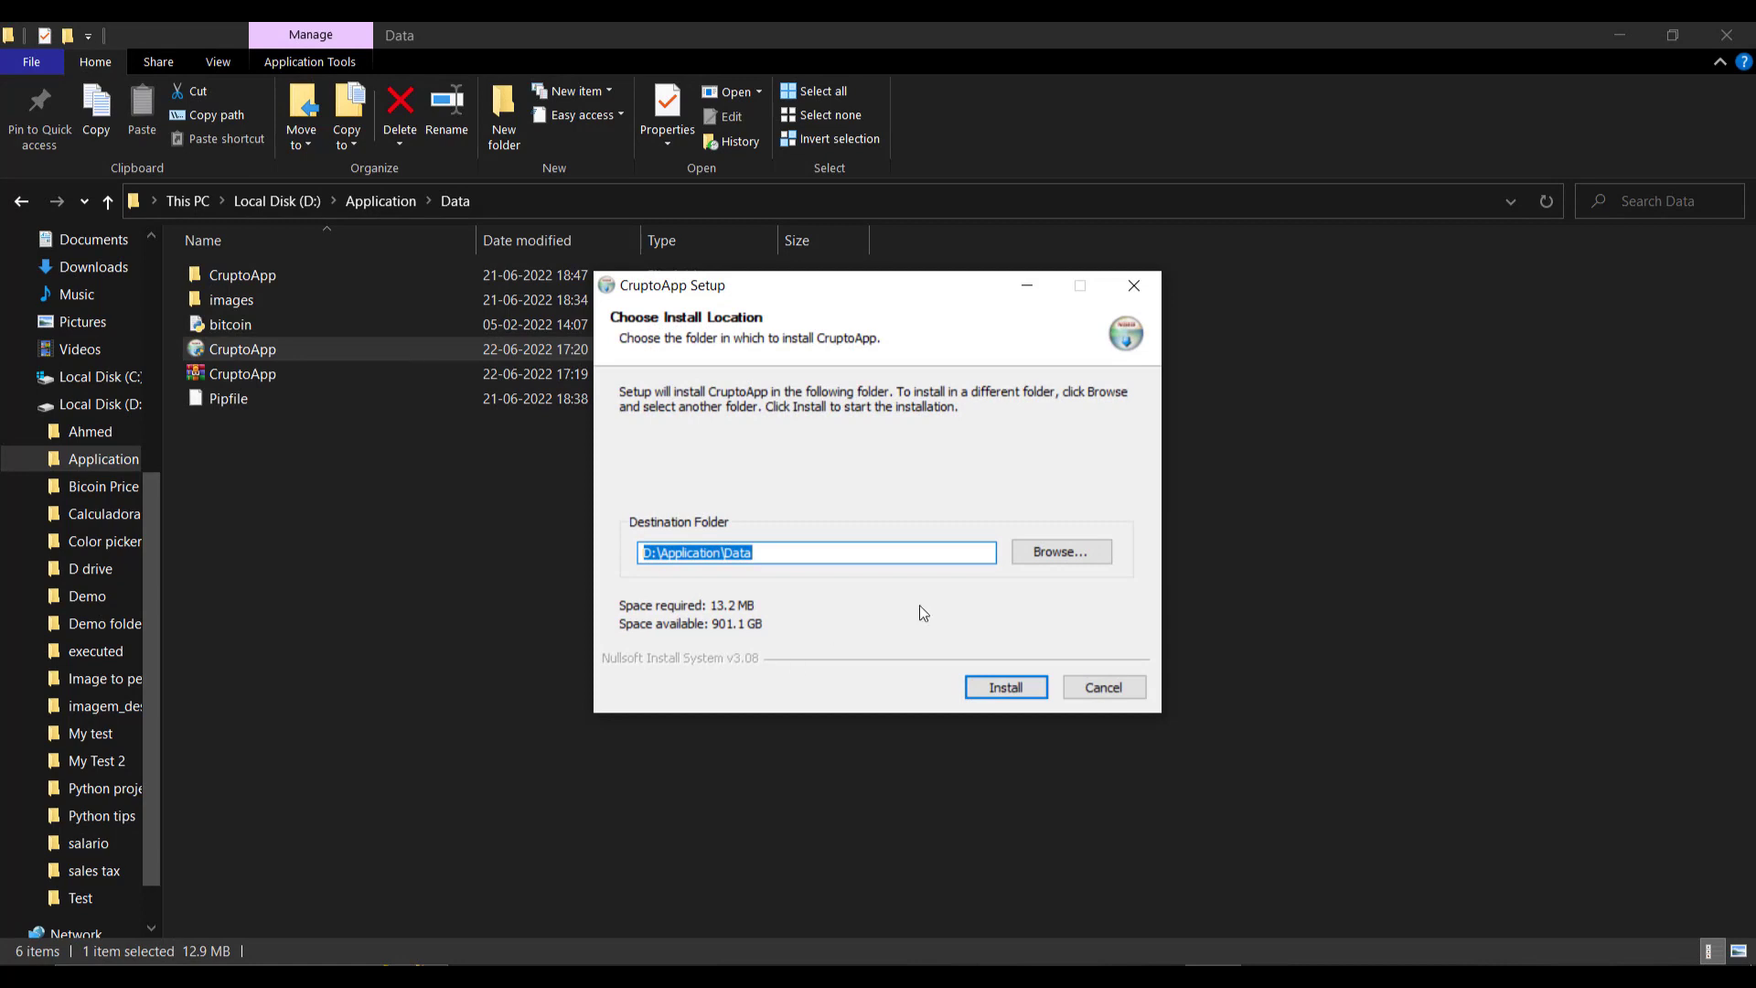
left_click(1083, 552)
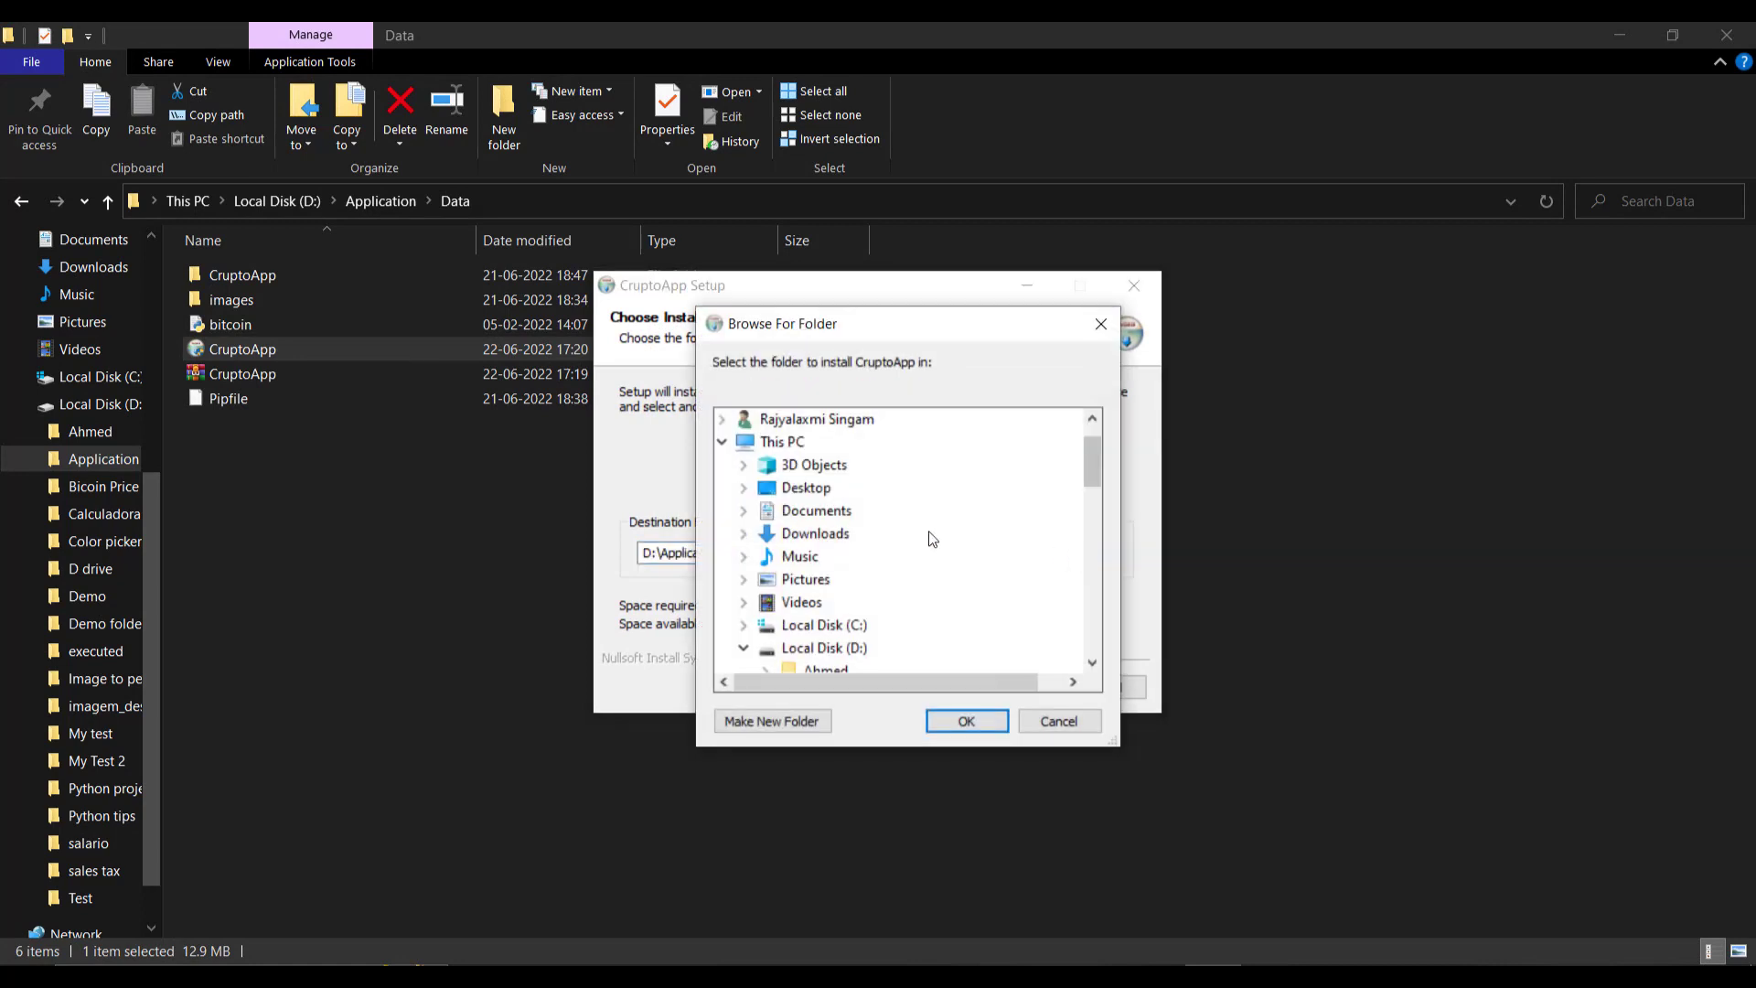
left_click(805, 487)
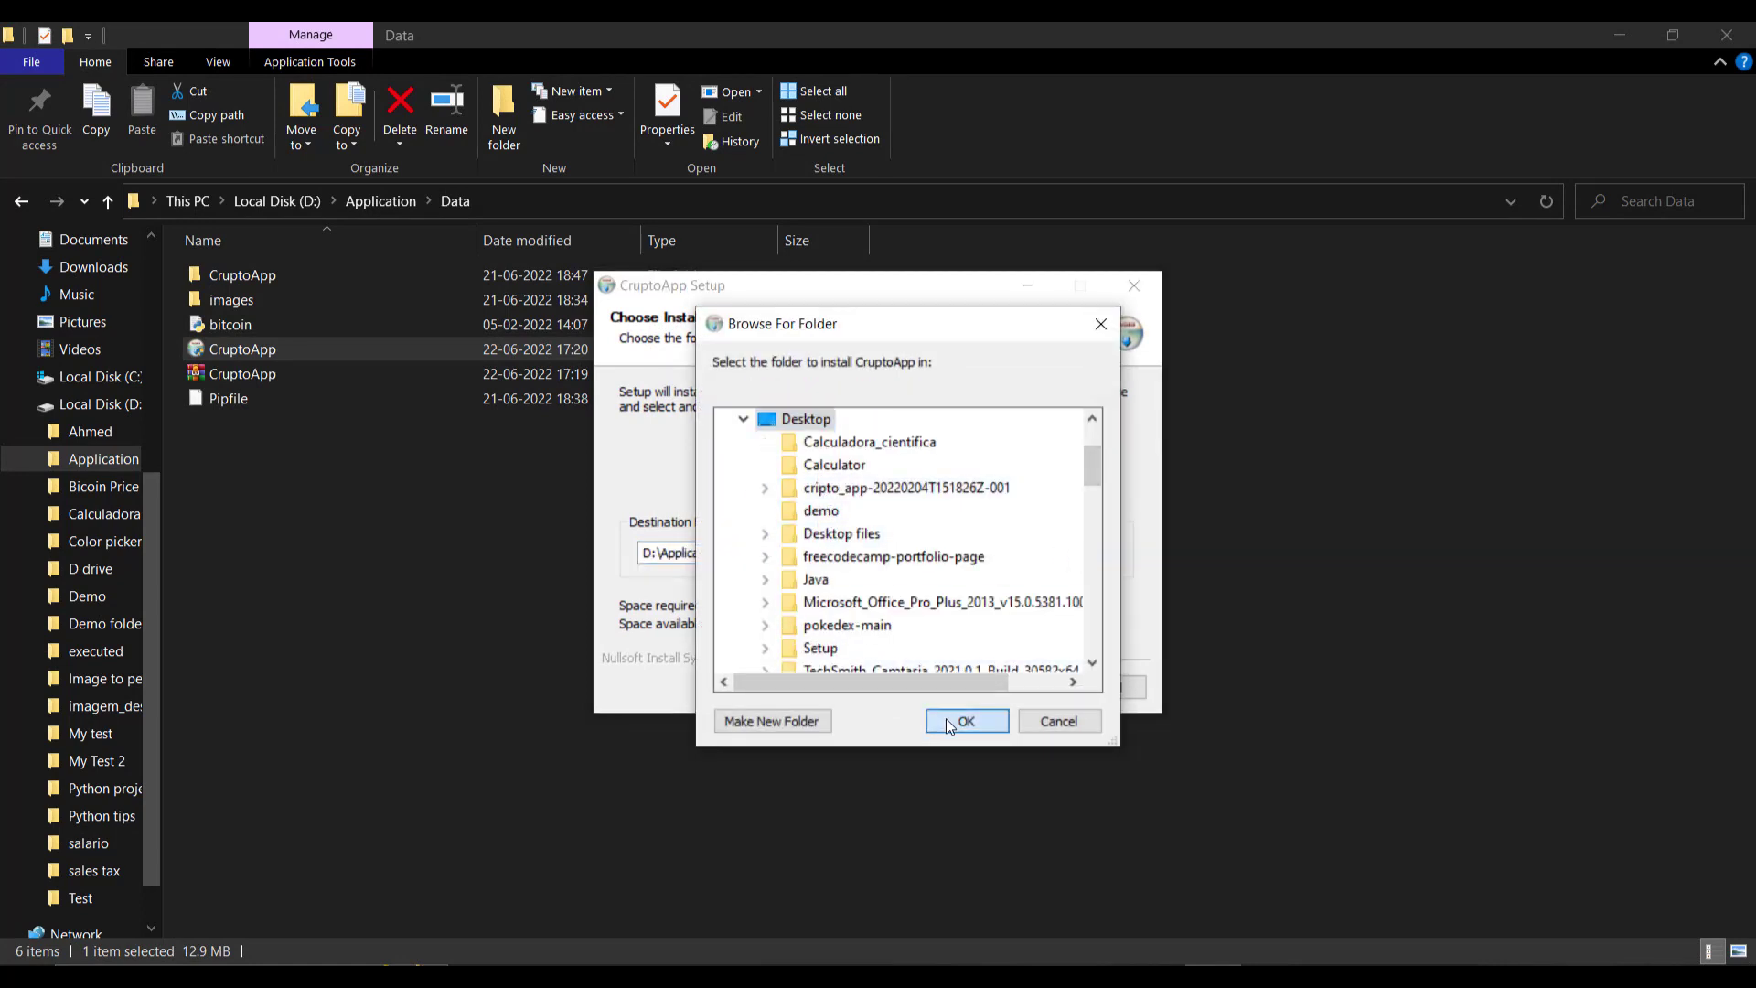
left_click(945, 718)
left_click(1002, 694)
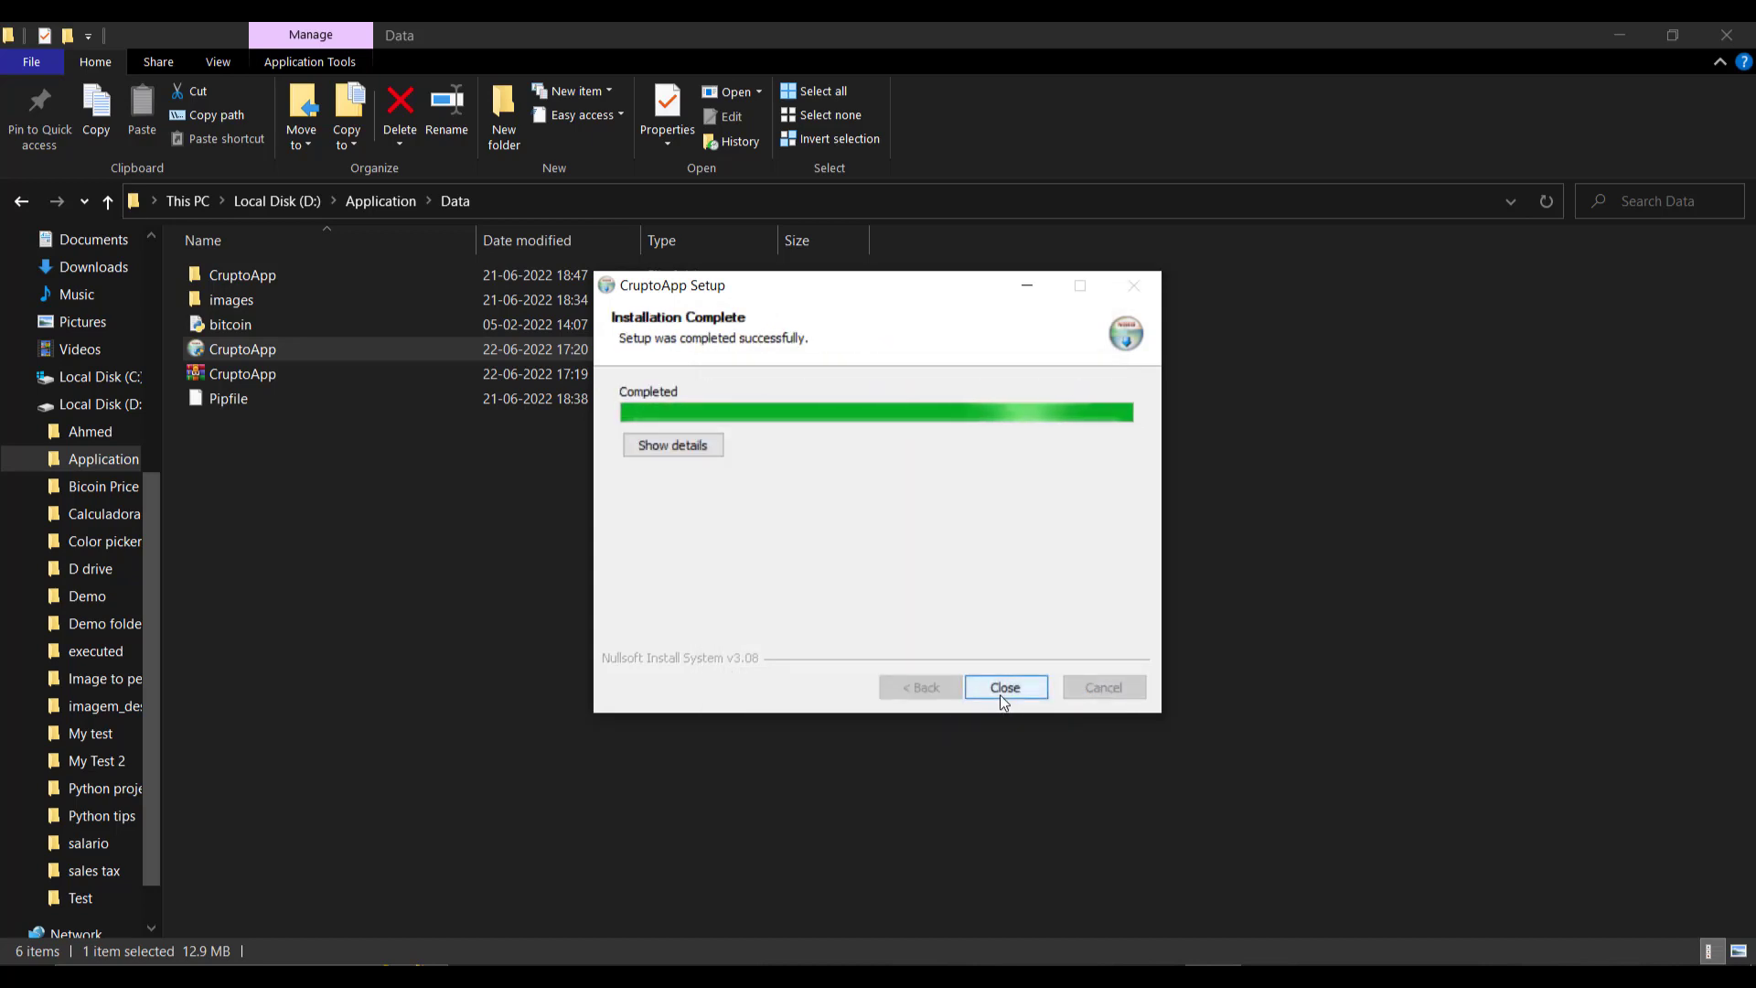
left_click(1003, 692)
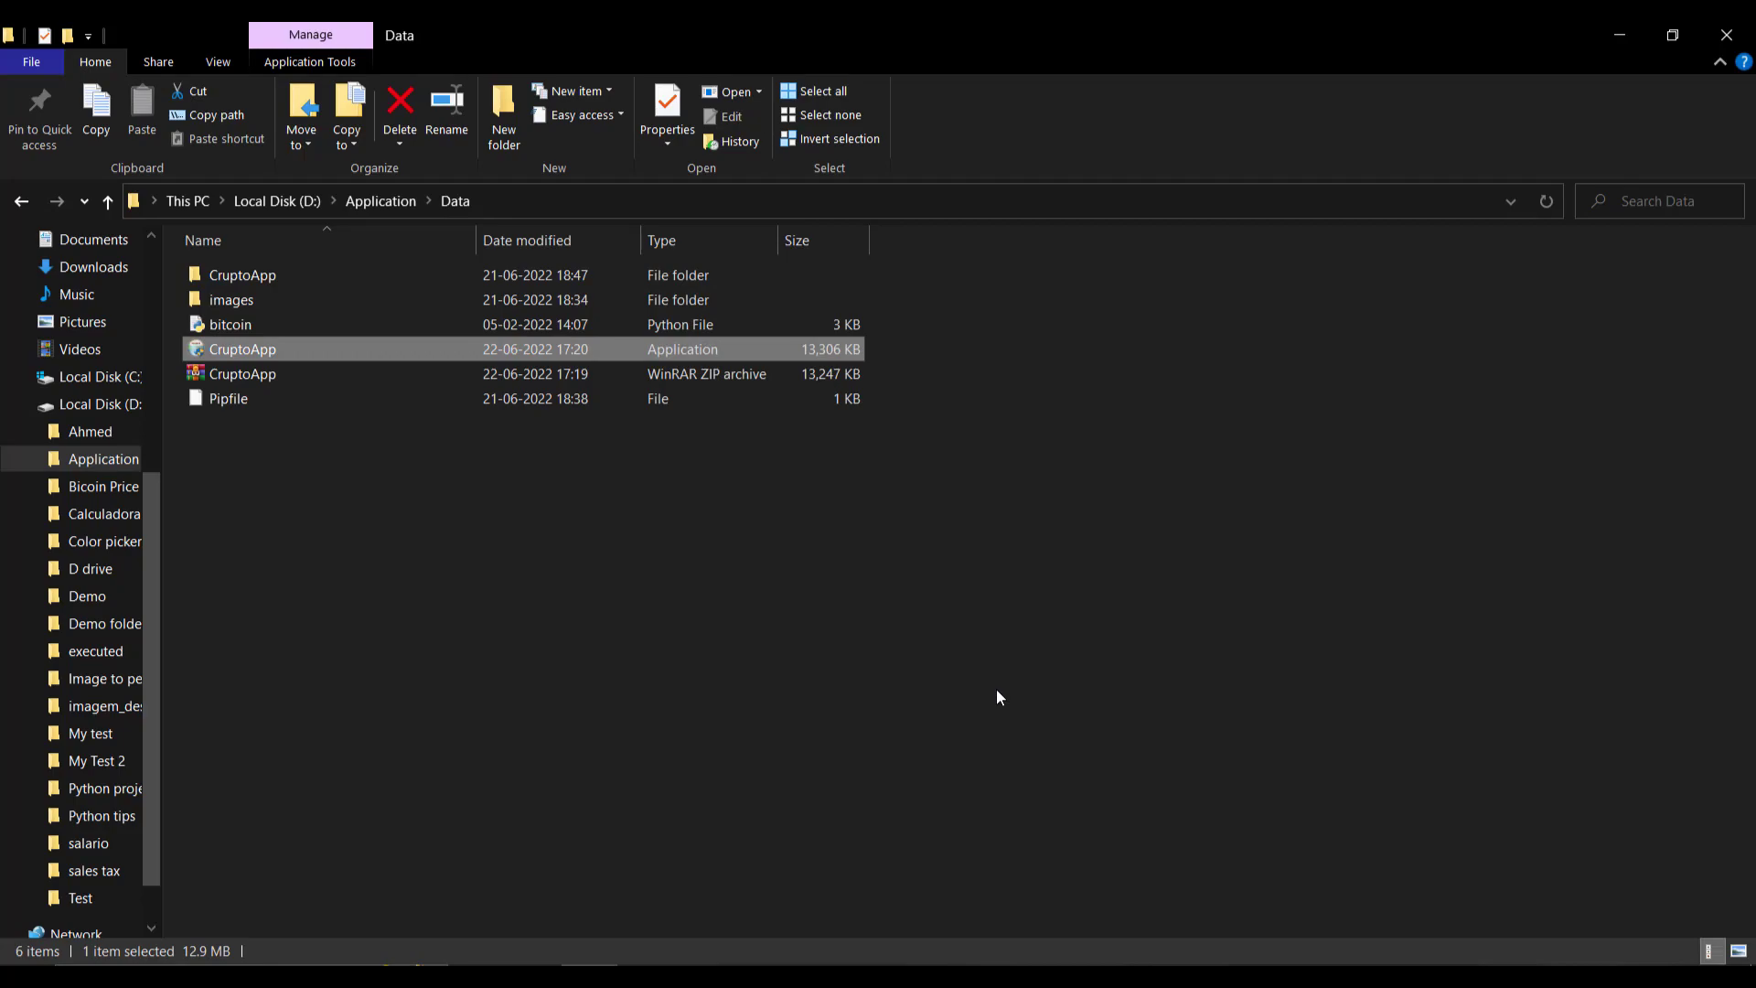
Step: Test the installed CryptoCurrency application from the CruptoApp folder on the refreshed desktop, and close its window
key("super+d")
right_click(652, 403)
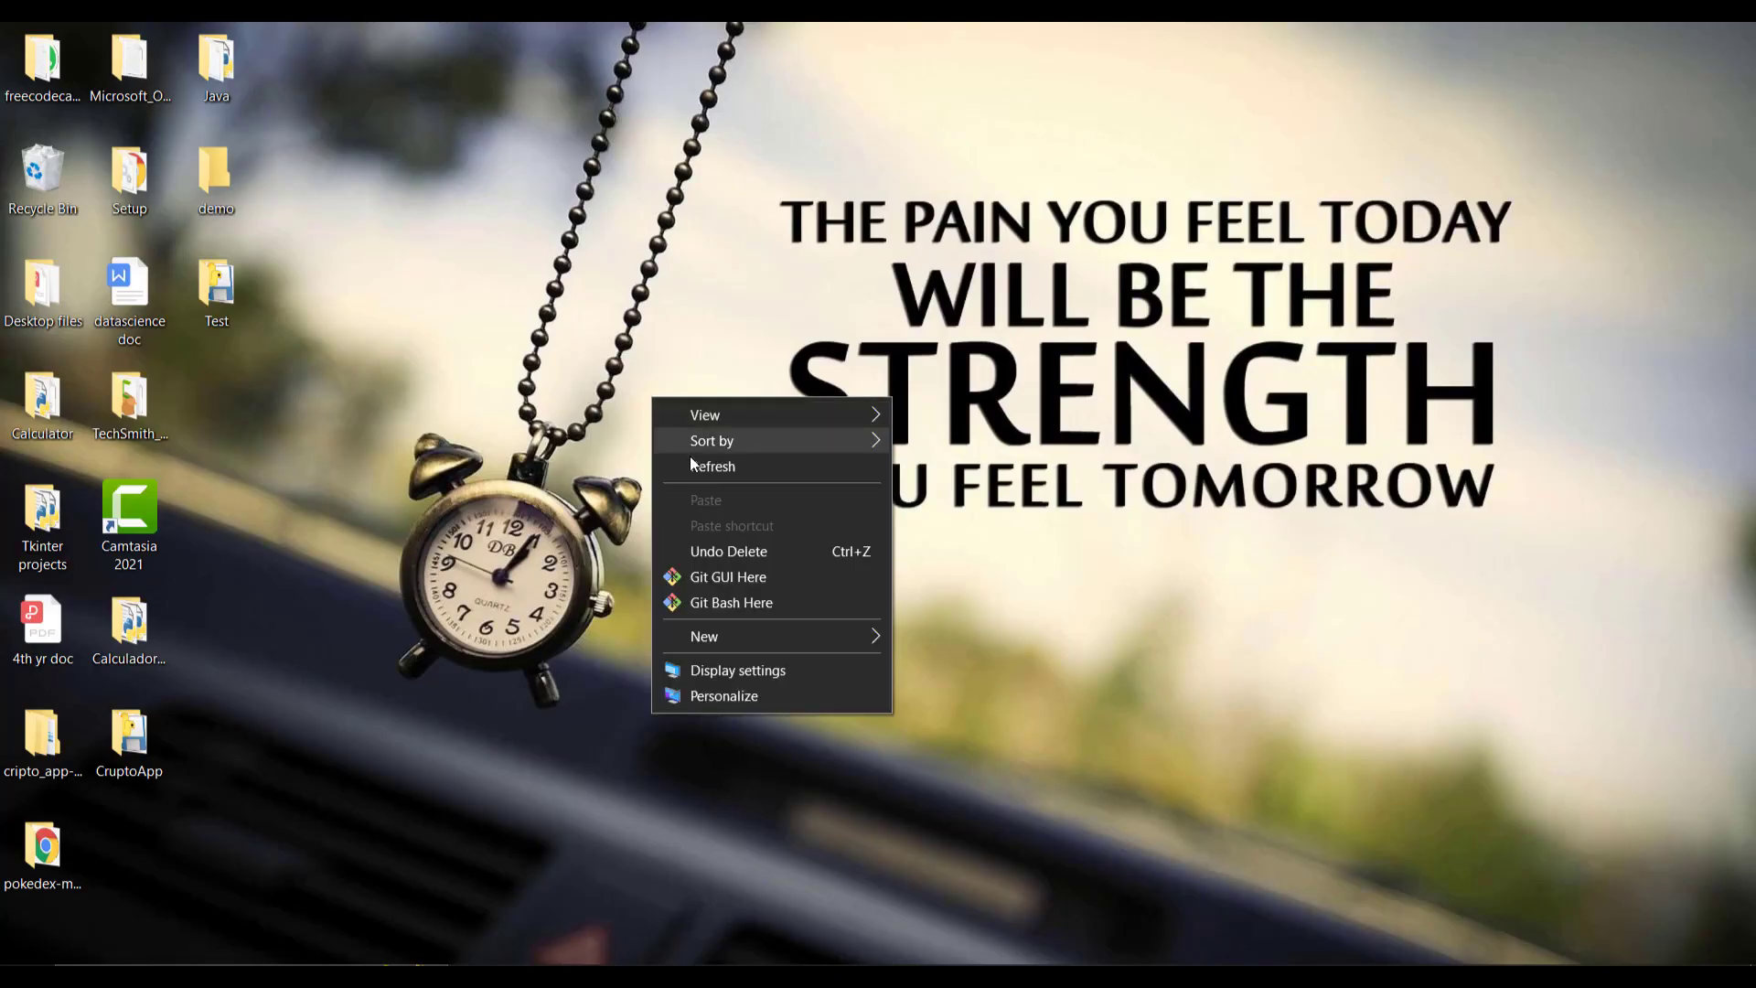
left_click(700, 472)
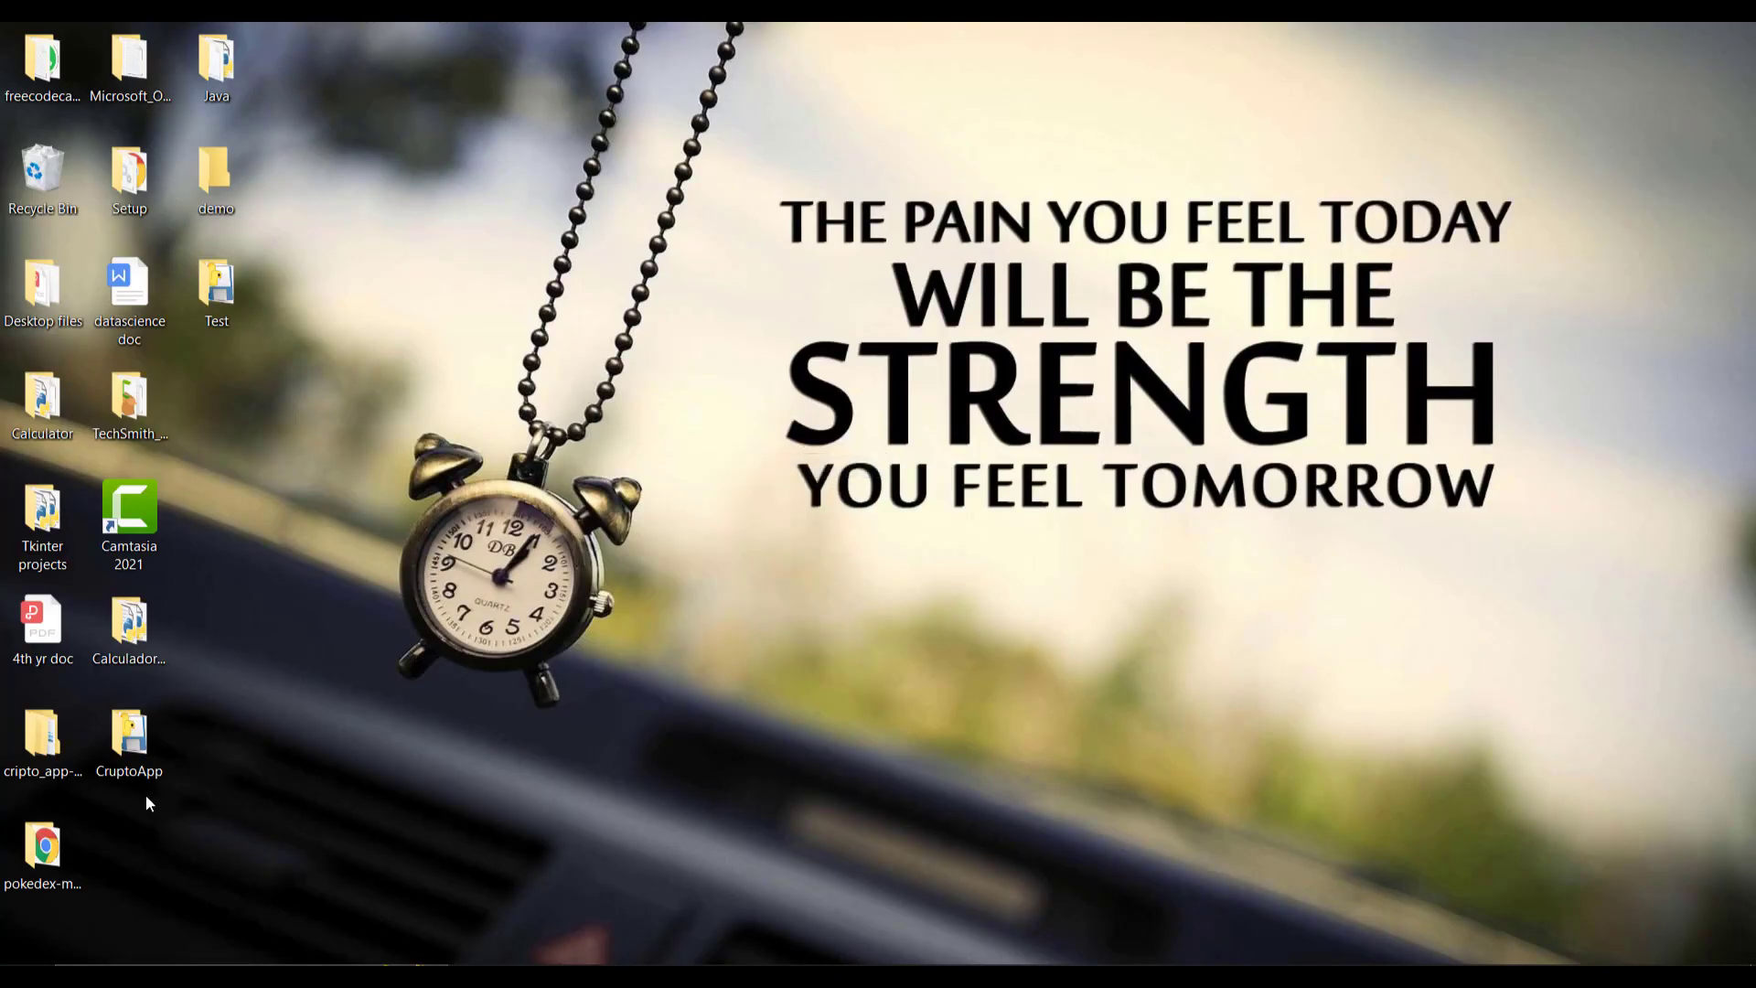
double_click(147, 745)
double_click(1074, 479)
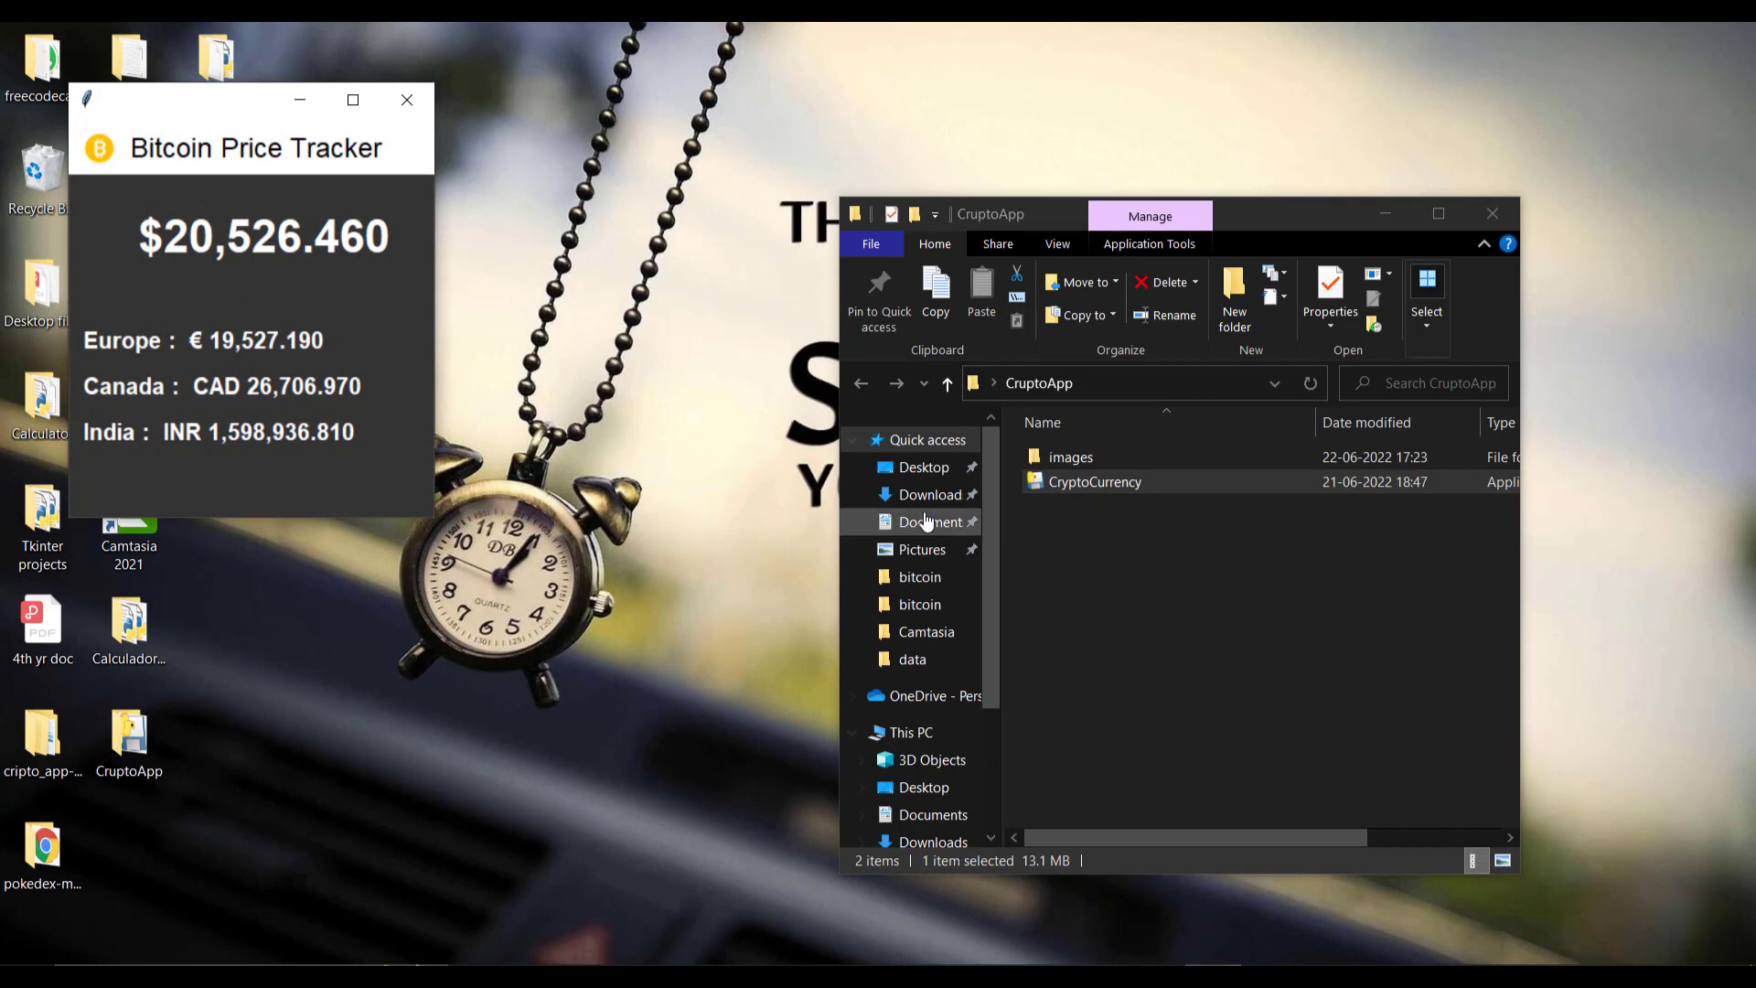
left_click_drag(421, 84, 590, 162)
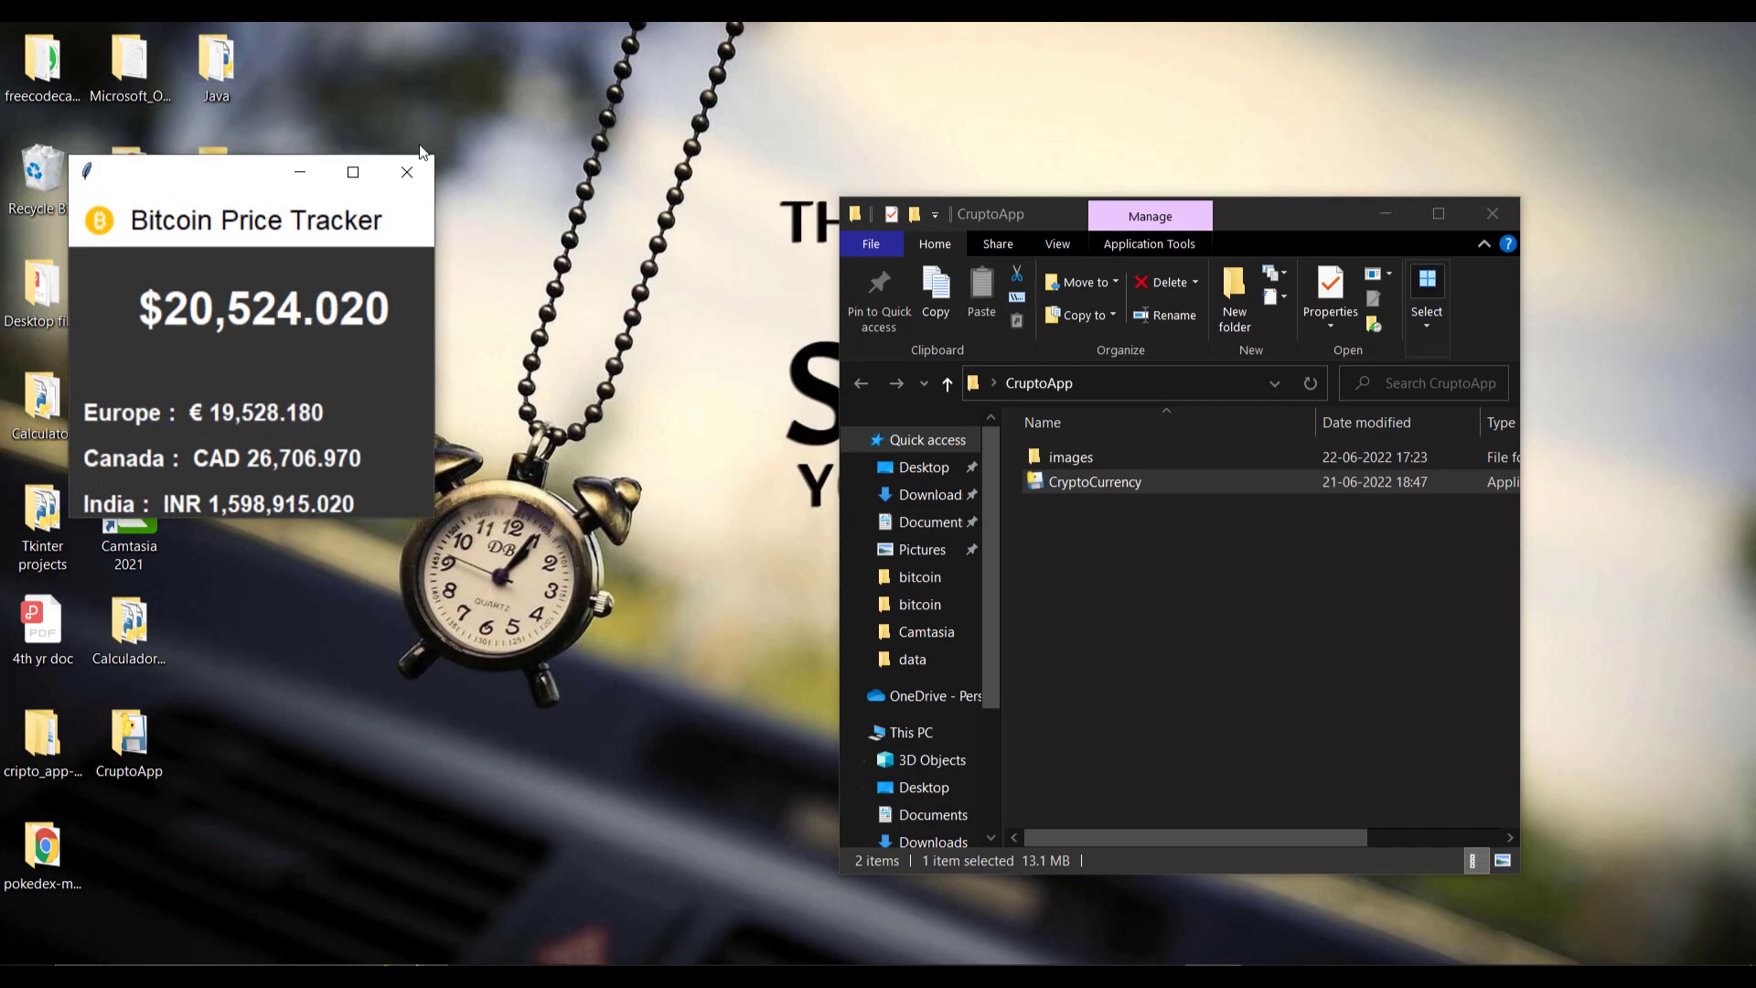
left_click(407, 168)
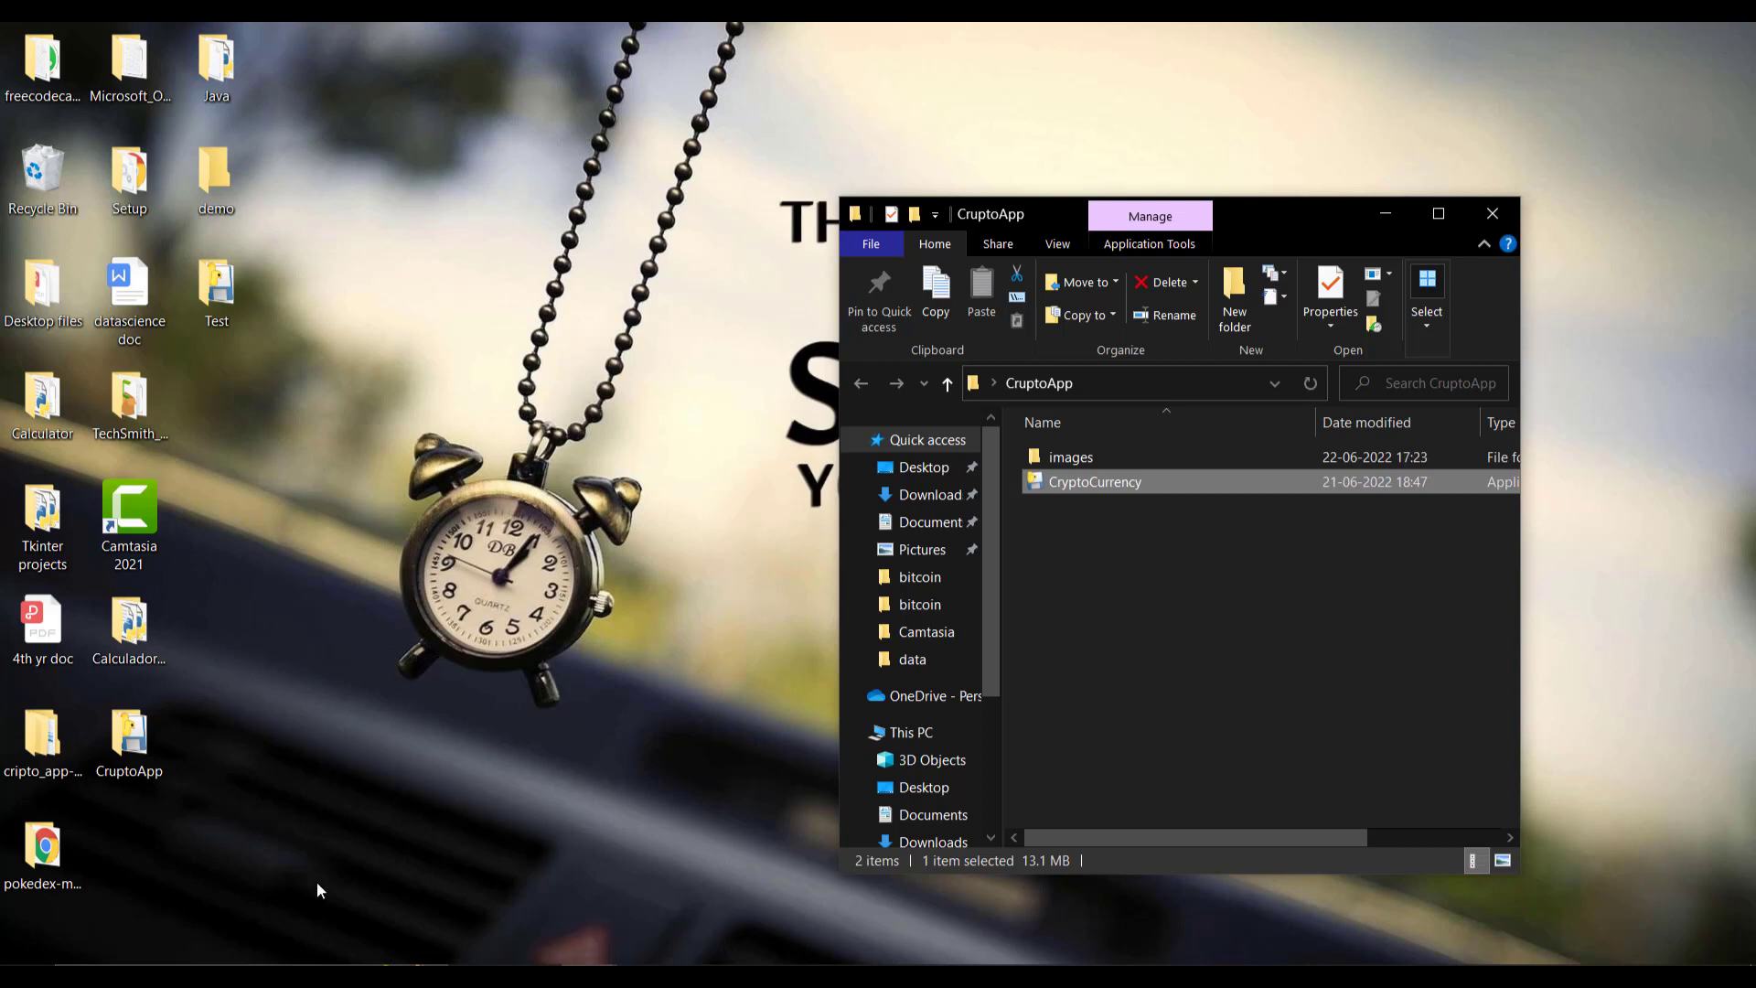
Step: Close the CruptoApp folder window and refresh the desktop
right_click(1086, 482)
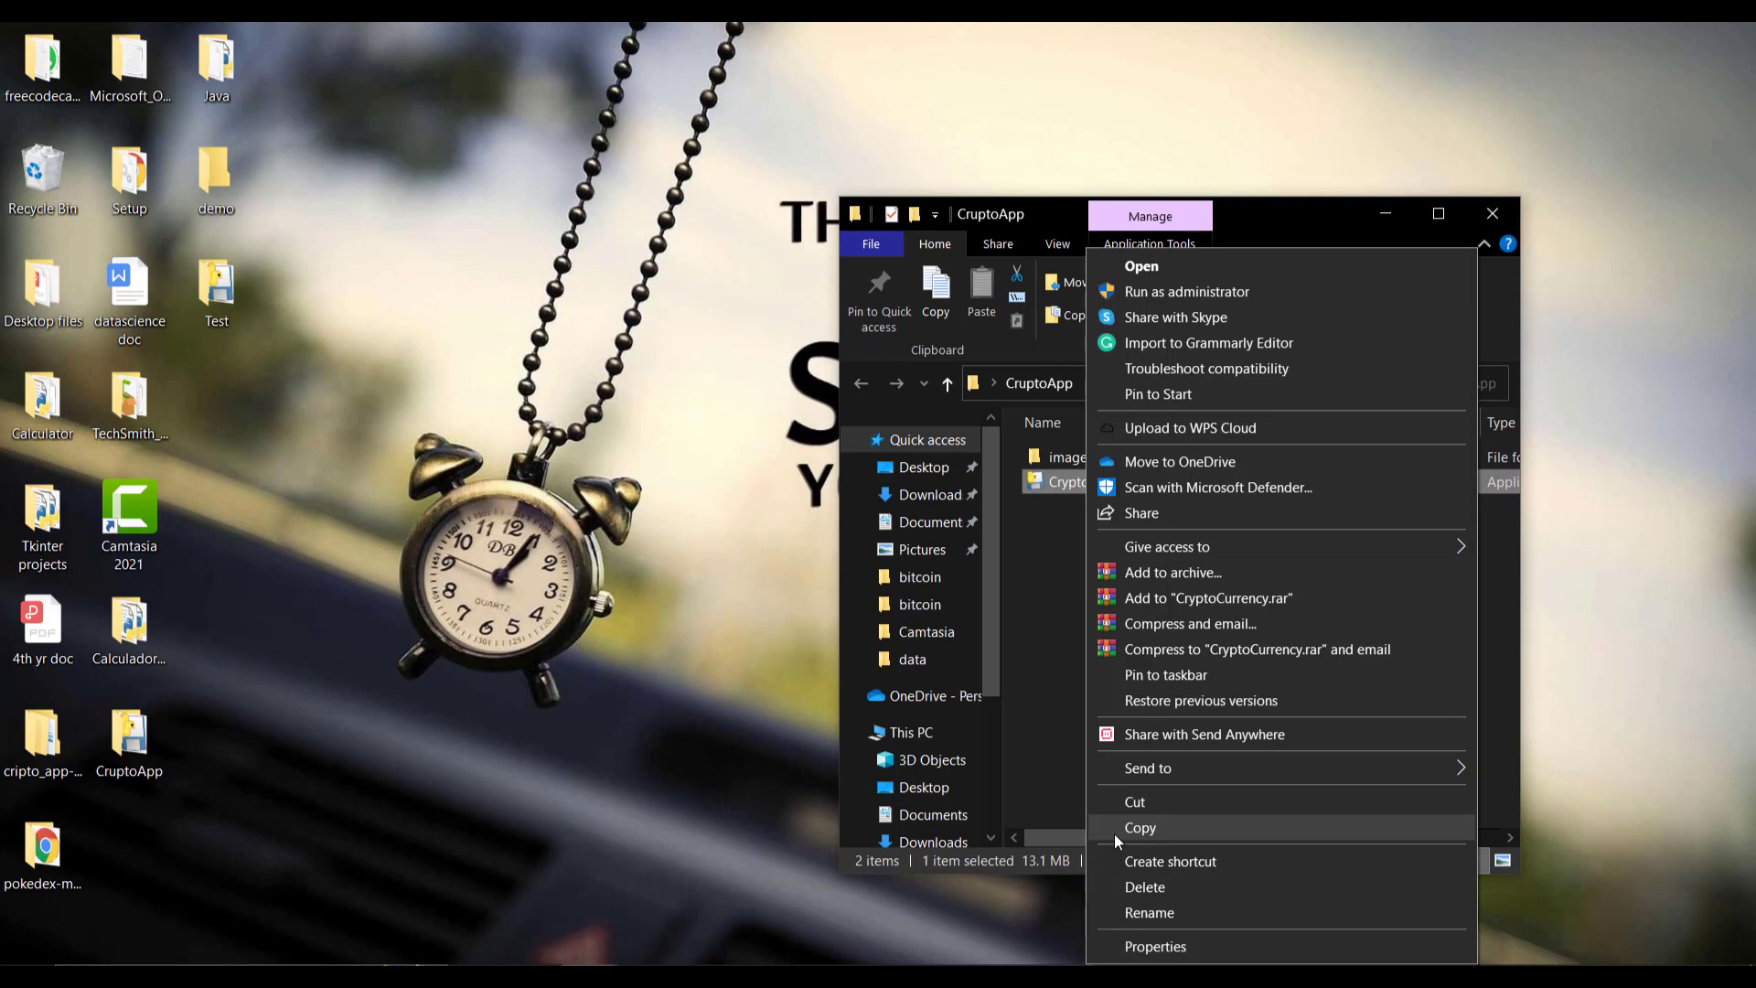
left_click(1046, 643)
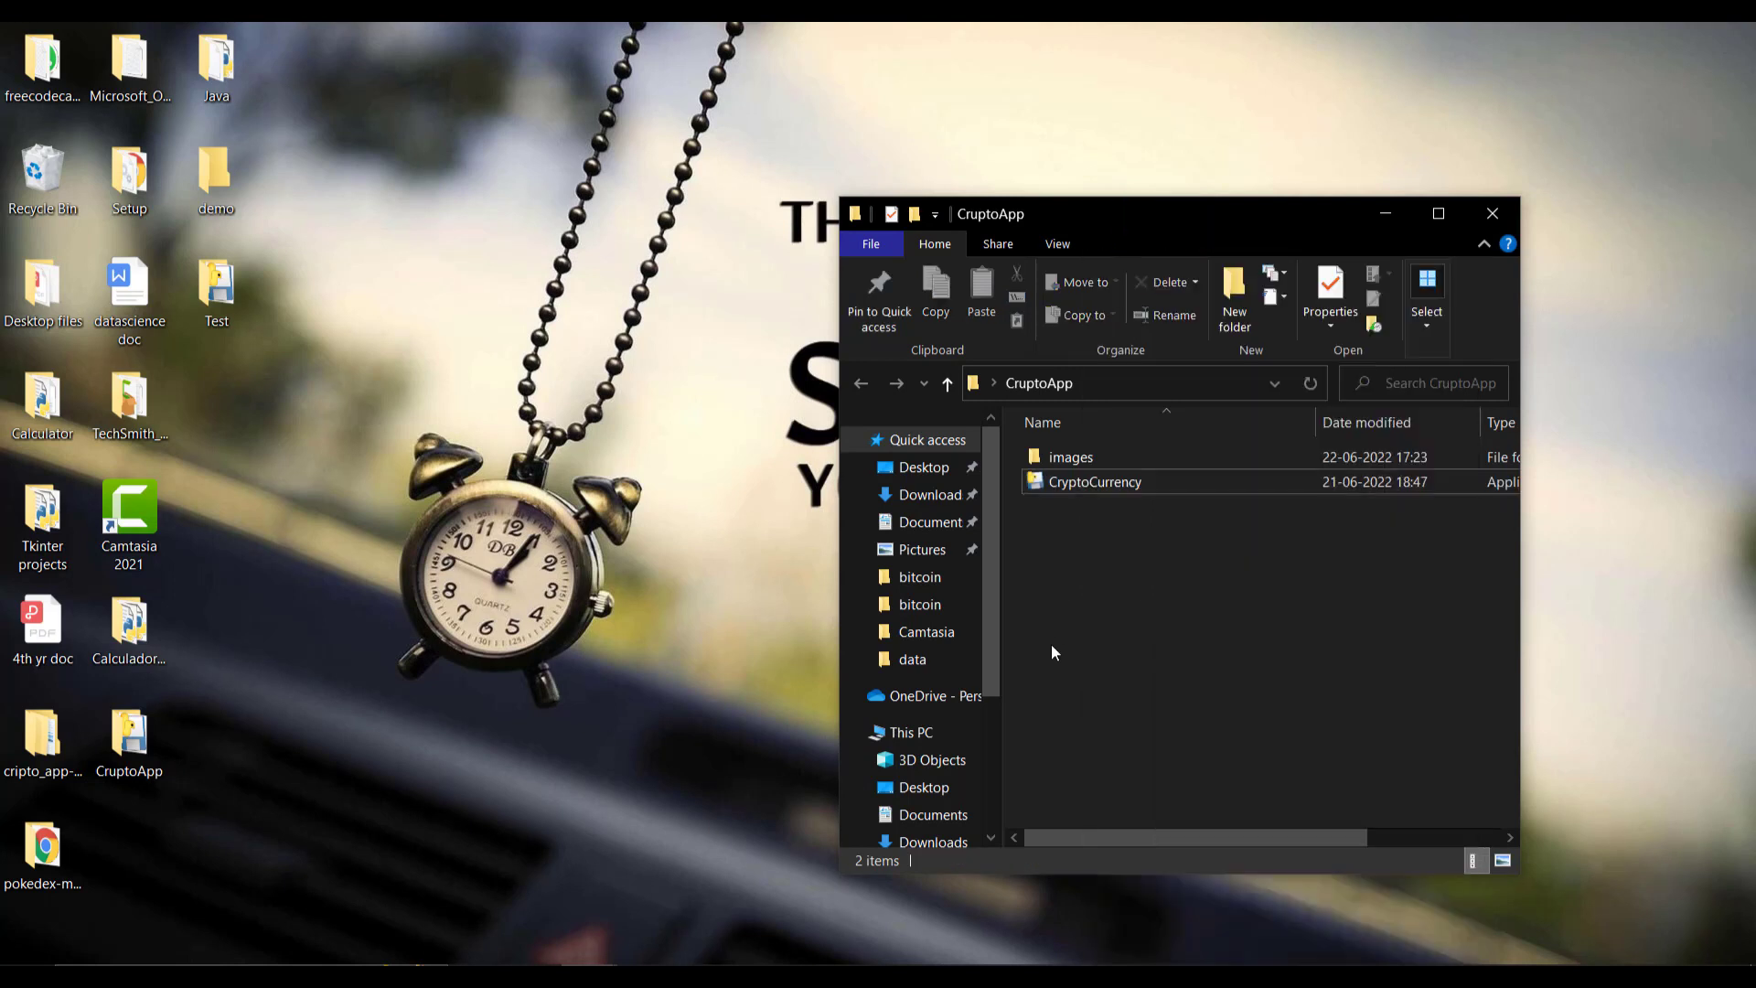
left_click(1491, 216)
right_click(823, 425)
left_click(898, 490)
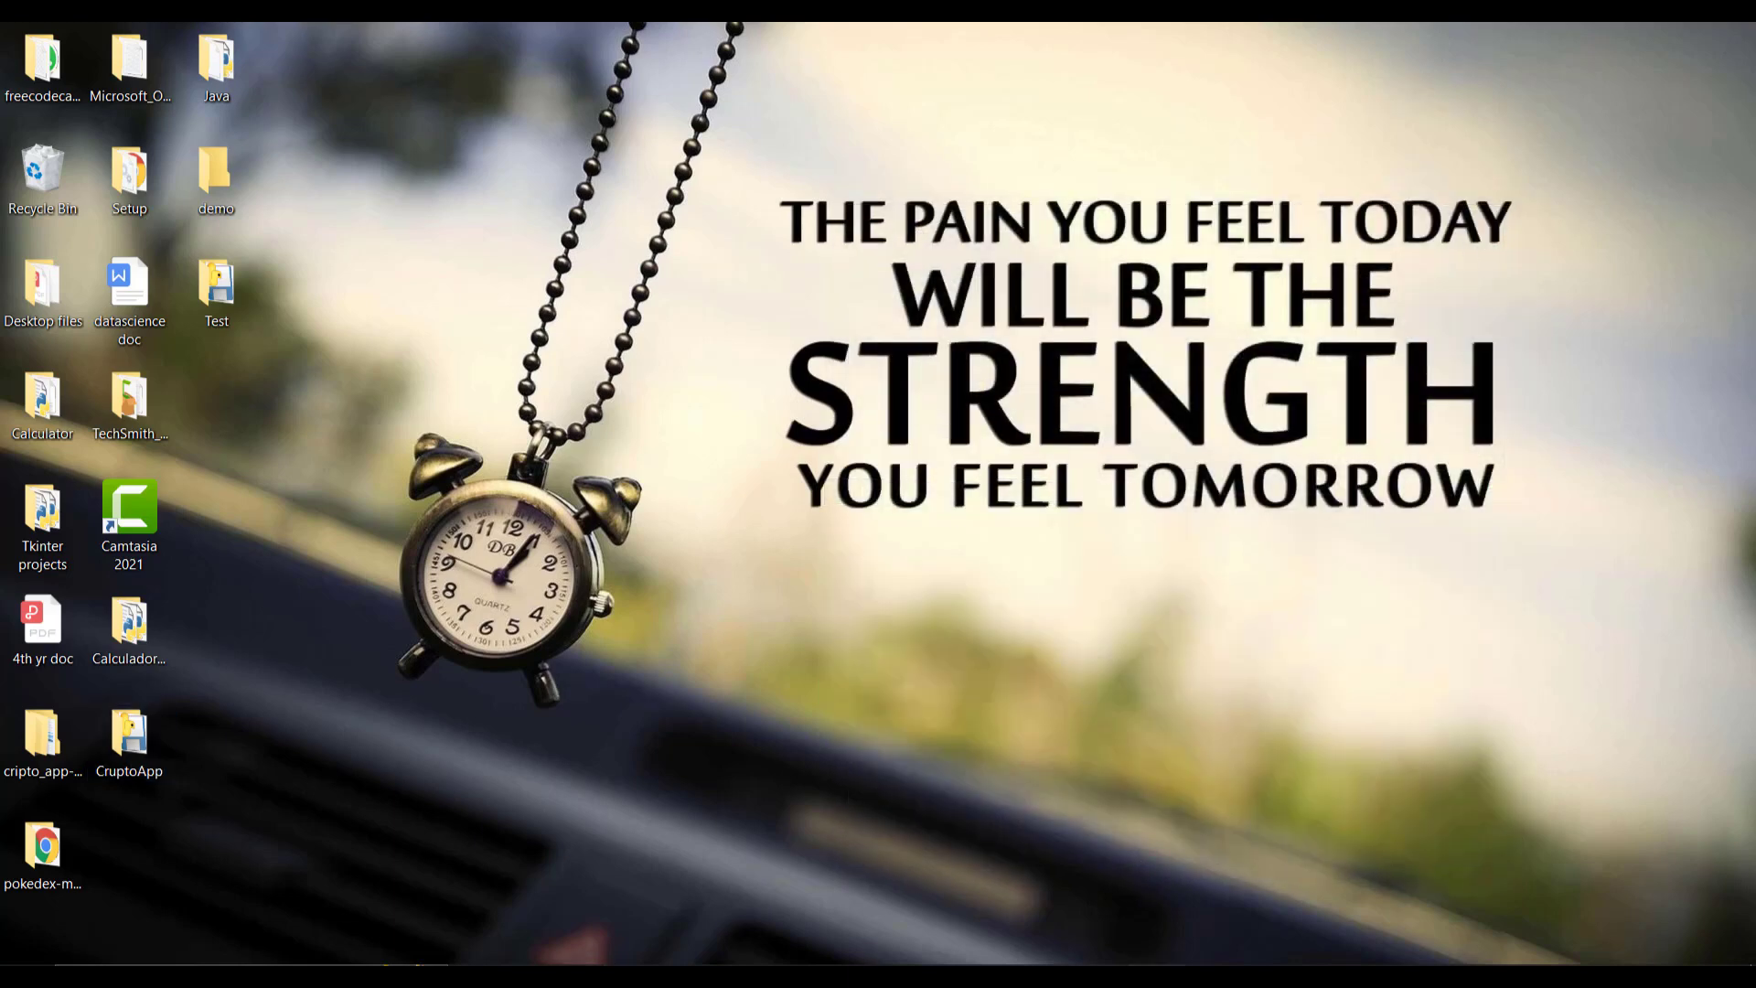
Step: Bring up the NSIS Menu again and reopen the installed CruptoApp folder from the desktop
left_click(1157, 973)
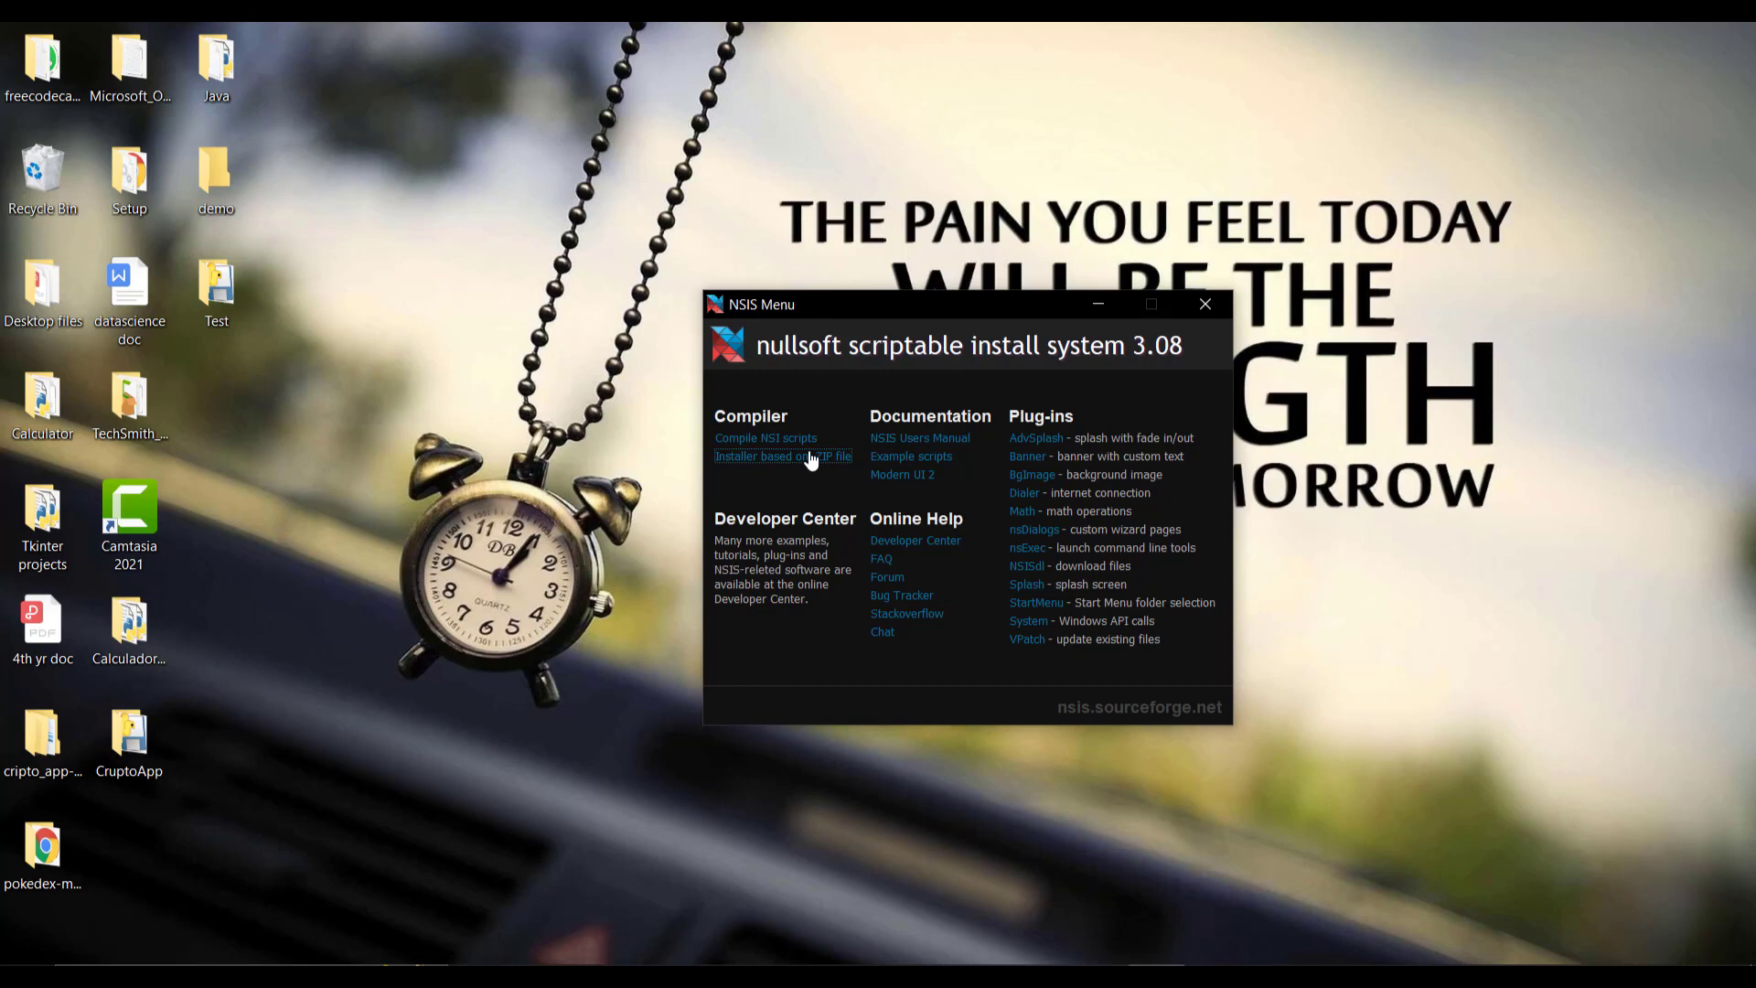
double_click(144, 755)
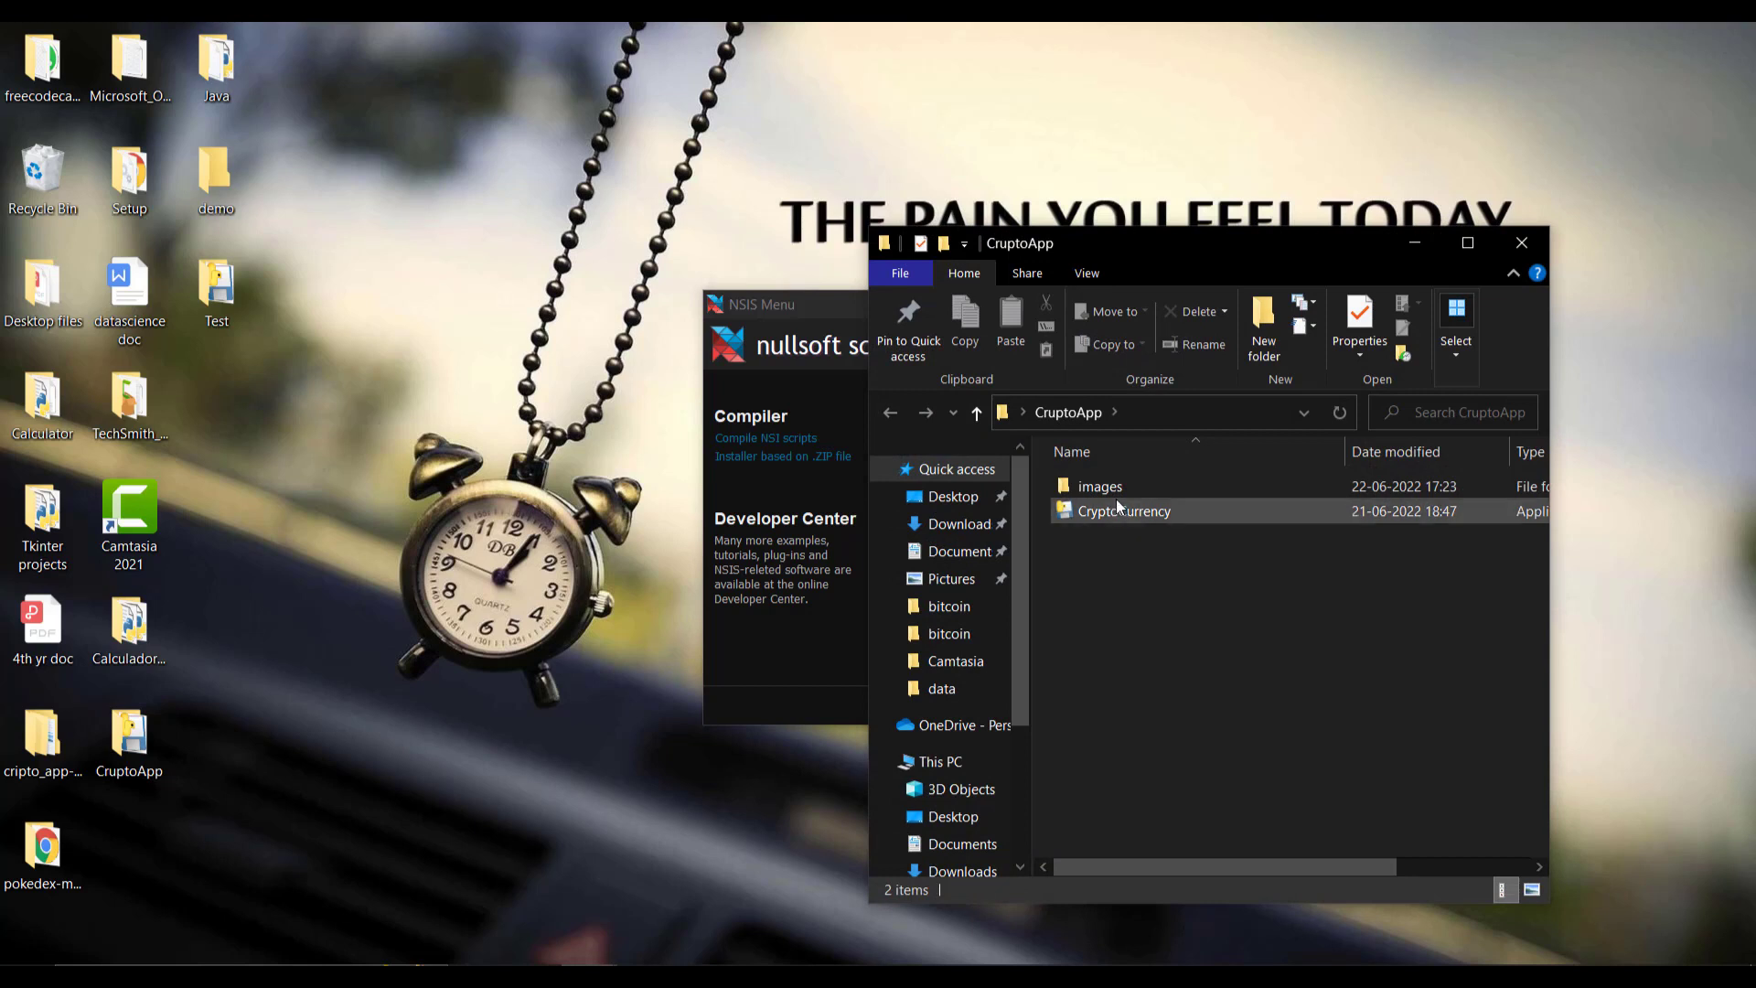